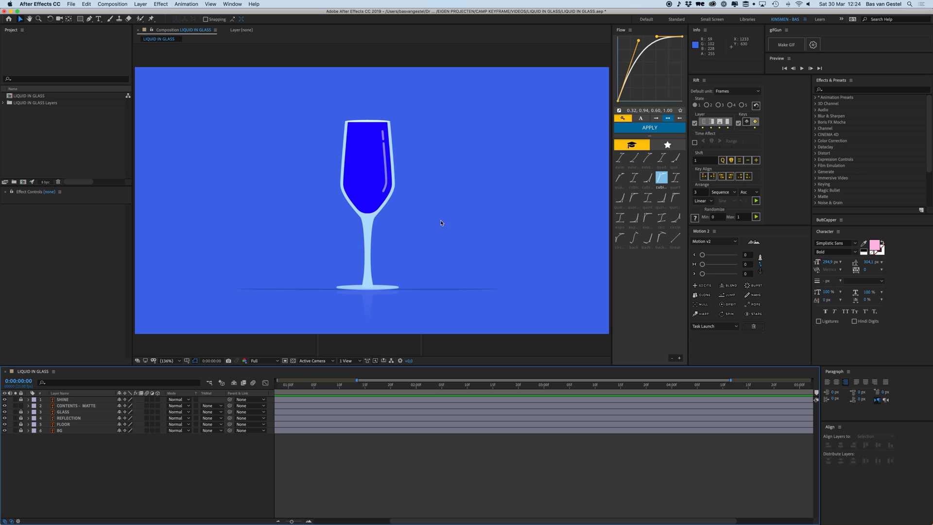
Step: Zoom and pan the composition view across the glass, leaving CONTENTS - MATTE deselected
{"action": "left_click", "coordinate": [450, 209]}
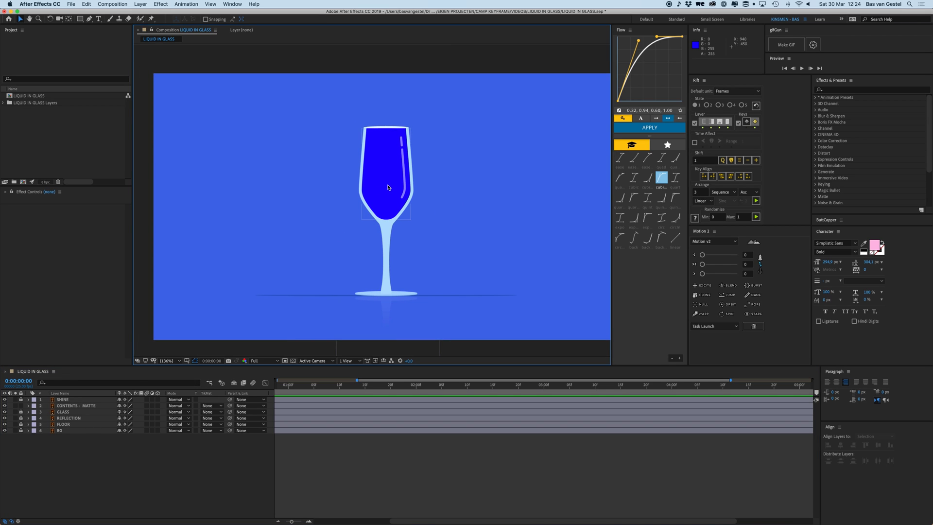
{"action": "mouse_move", "coordinate": [381, 196]}
{"action": "left_mouse_down"}
{"action": "mouse_move", "coordinate": [487, 190]}
{"action": "mouse_move", "coordinate": [397, 197]}
{"action": "left_mouse_up"}
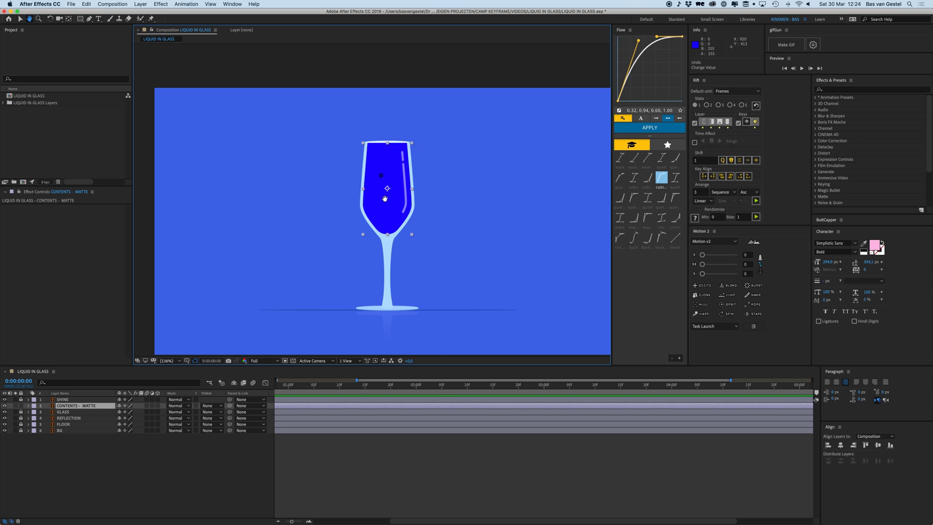
{"action": "scroll", "coordinate": [383, 199], "scroll_direction": "up", "scroll_amount": 2}
{"action": "scroll", "coordinate": [384, 199], "scroll_direction": "up", "scroll_amount": 2}
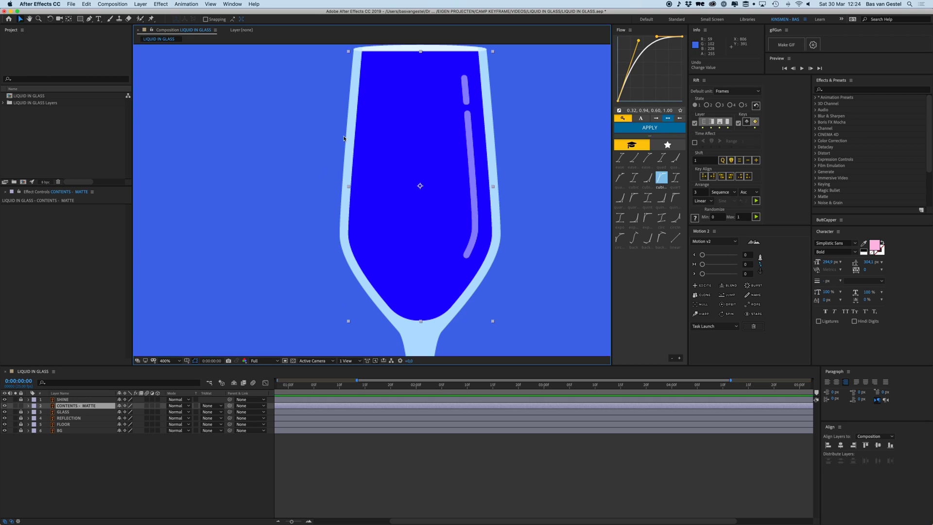
{"action": "left_click_drag", "start_coordinate": [344, 138], "coordinate": [323, 127]}
{"action": "scroll", "coordinate": [387, 109], "scroll_direction": "down", "scroll_amount": 2}
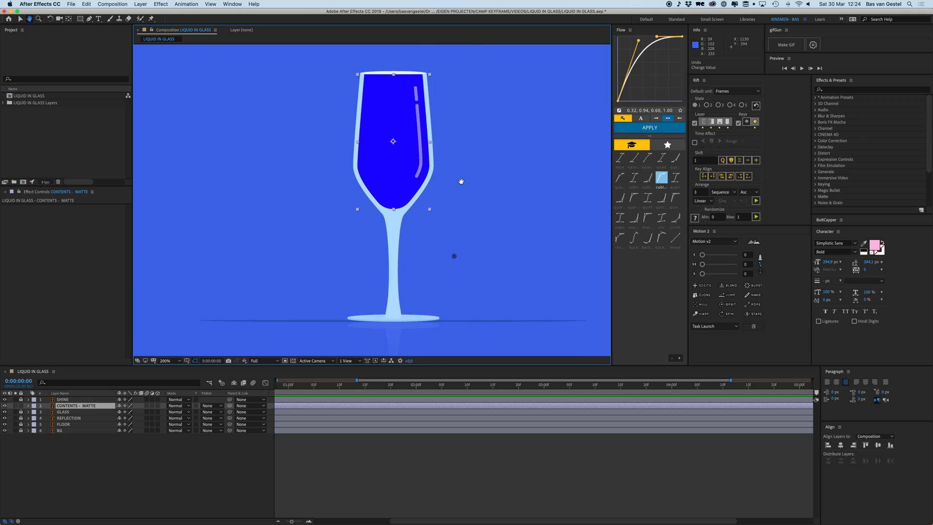
{"action": "scroll", "coordinate": [462, 182], "scroll_direction": "up", "scroll_amount": 1}
{"action": "scroll", "coordinate": [497, 137], "scroll_direction": "down", "scroll_amount": 1}
{"action": "key", "text": "v"}
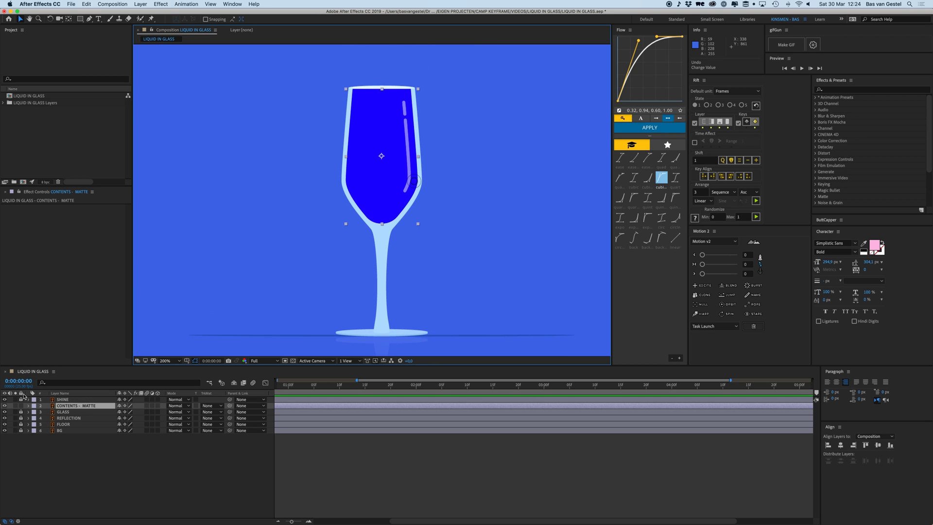
{"action": "left_click", "coordinate": [64, 436]}
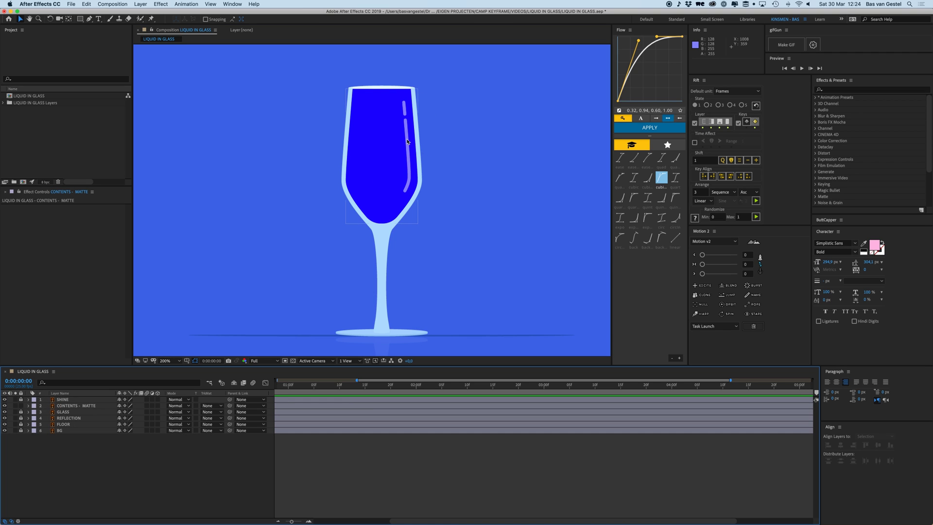
{"action": "scroll", "coordinate": [382, 203], "scroll_direction": "up", "scroll_amount": 1}
{"action": "scroll", "coordinate": [404, 236], "scroll_direction": "down", "scroll_amount": 1}
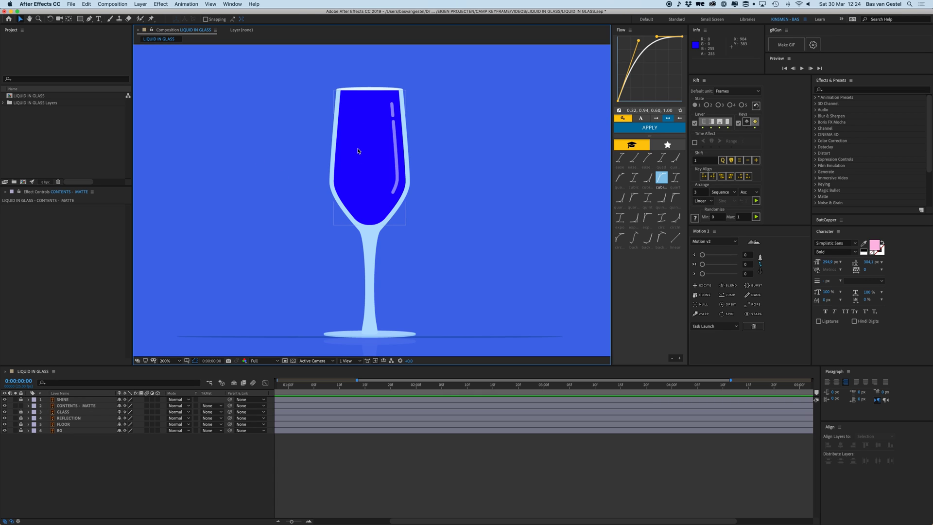
Step: Draw a red rectangle across the glass bowl as Shape Layer 1
{"action": "left_click", "coordinate": [80, 21]}
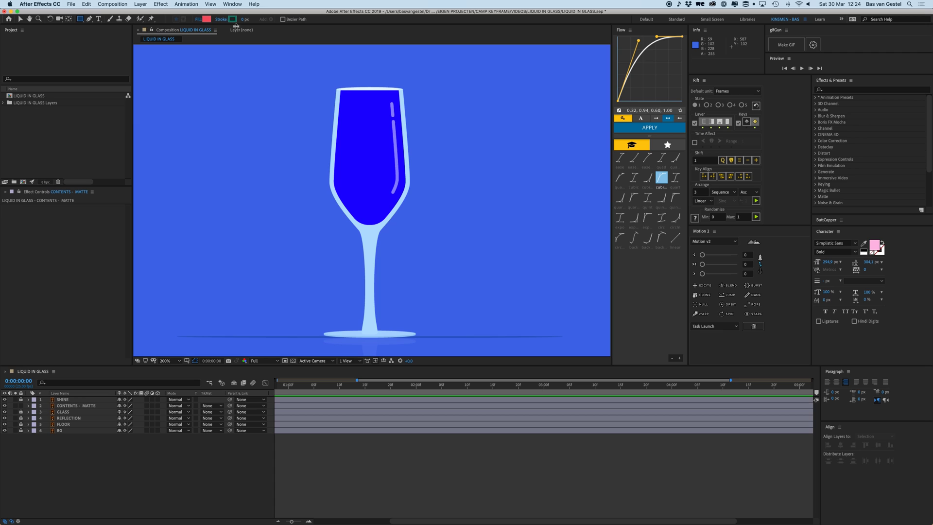
{"action": "left_click_drag", "start_coordinate": [249, 140], "coordinate": [491, 243]}
{"action": "key", "text": "v"}
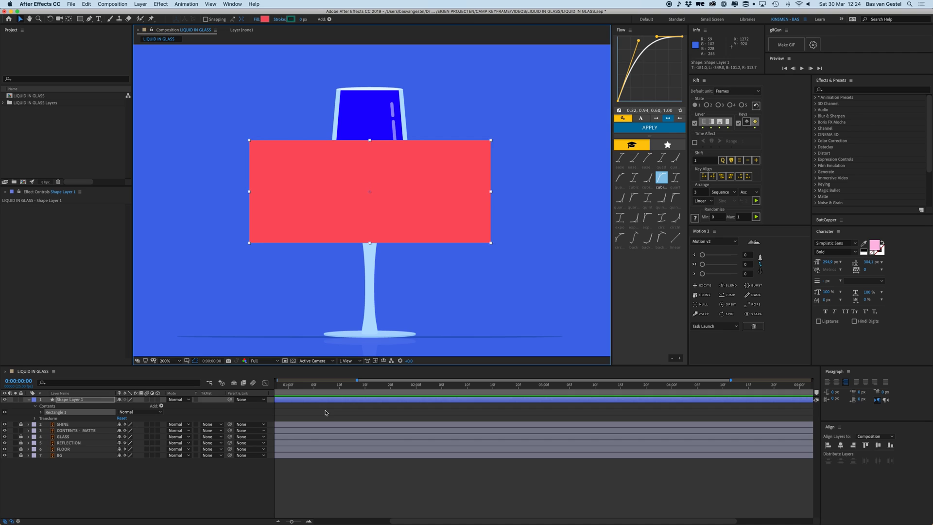
{"action": "left_click", "coordinate": [325, 409]}
{"action": "left_click", "coordinate": [291, 192]}
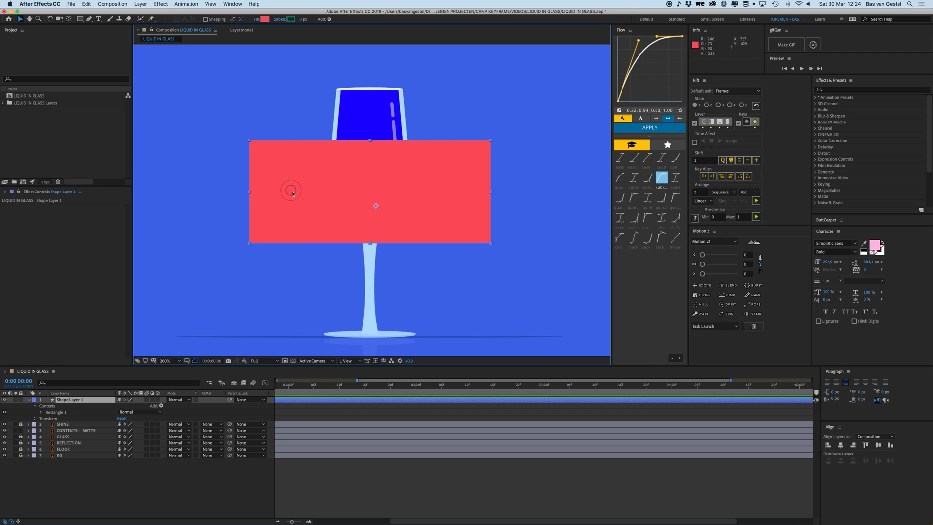
{"action": "scroll", "coordinate": [340, 394], "scroll_direction": "left", "scroll_amount": 5}
{"action": "left_click_drag", "start_coordinate": [353, 388], "coordinate": [395, 391]}
Step: Keyframe the rectangle's Position to rise from the glass base at frame 0 to frame 23, with Flow ease
{"action": "key", "text": "p"}
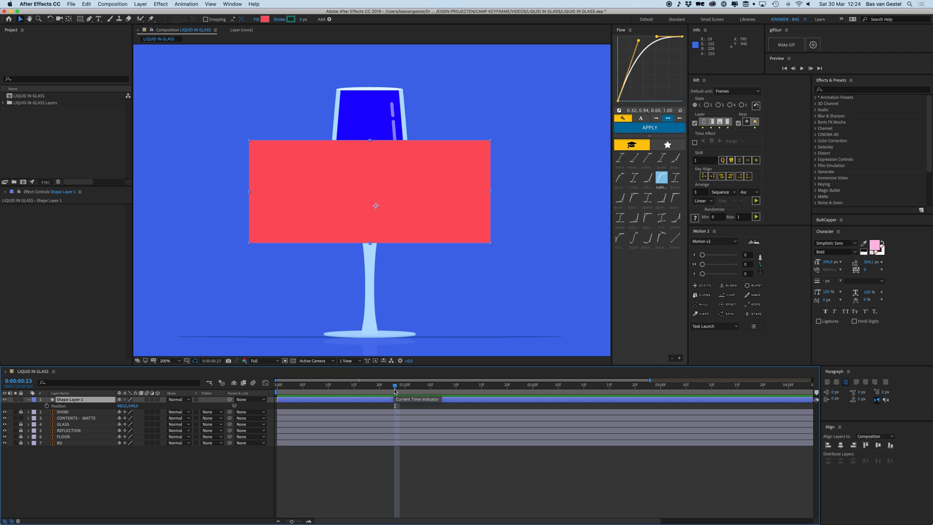
{"action": "key", "text": "alt+shift+p"}
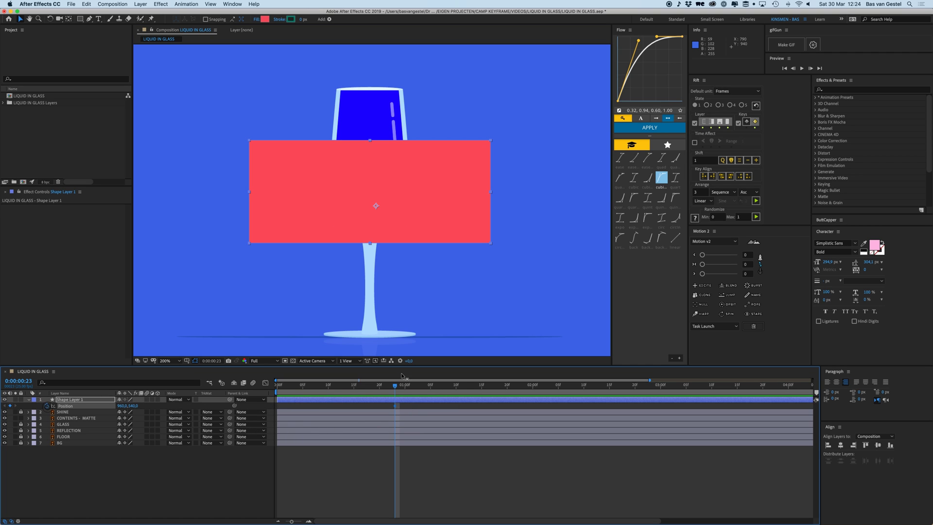
{"action": "key", "text": "Home"}
{"action": "left_click_drag", "start_coordinate": [395, 162], "coordinate": [401, 258]}
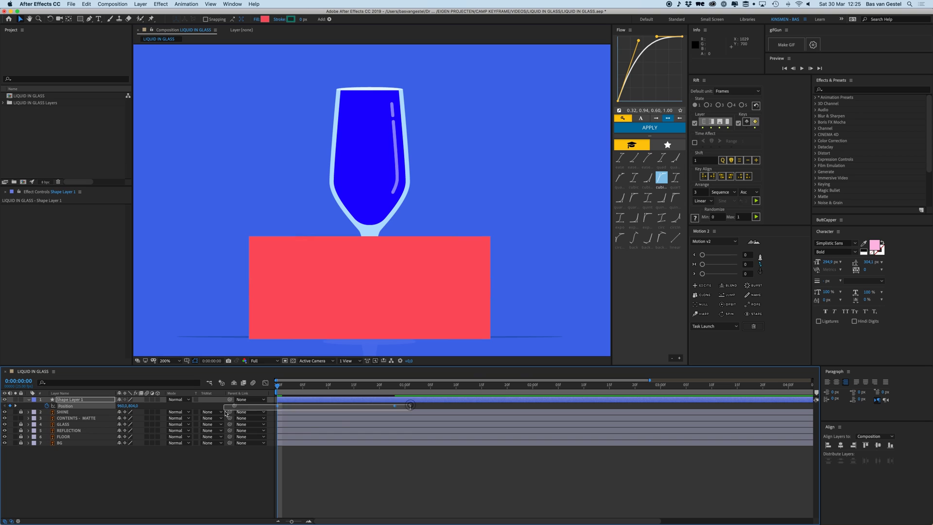
{"action": "left_click", "coordinate": [642, 128]}
Step: Preview the rectangle rising, ending on frame 23
{"action": "left_click", "coordinate": [349, 470]}
{"action": "key", "text": "space"}
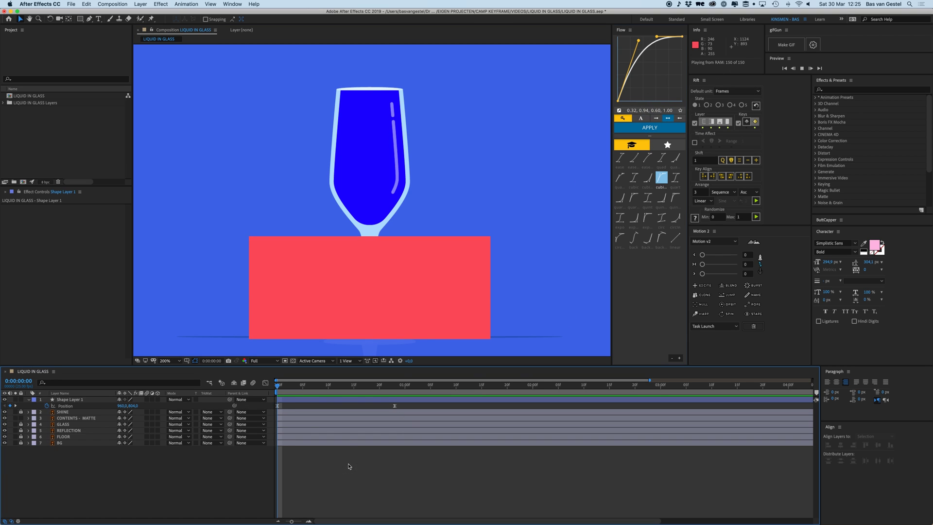
{"action": "key", "text": "space"}
{"action": "key", "text": "space"}
{"action": "key", "text": "space"}
{"action": "left_click_drag", "start_coordinate": [275, 392], "coordinate": [395, 389]}
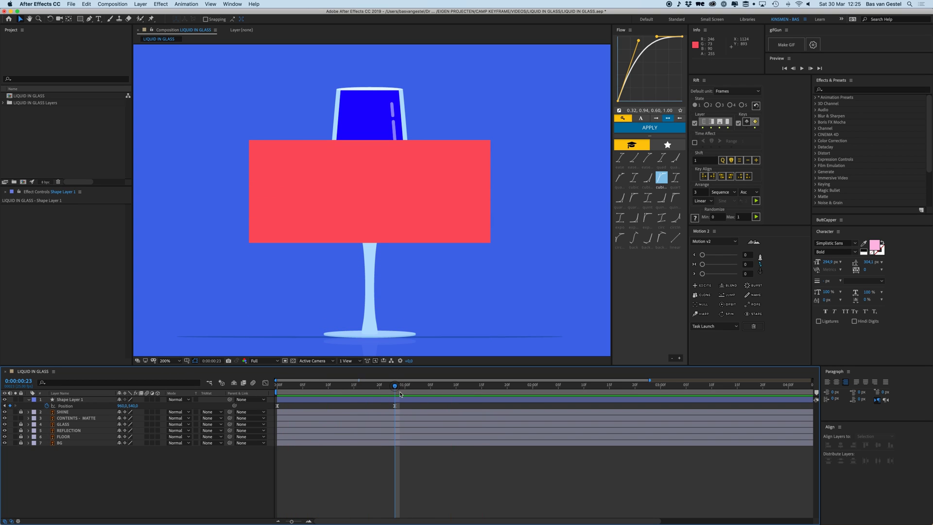
Step: Apply the Wave Warp effect to the red rectangle layer
{"action": "left_click", "coordinate": [407, 400]}
{"action": "left_click", "coordinate": [844, 89]}
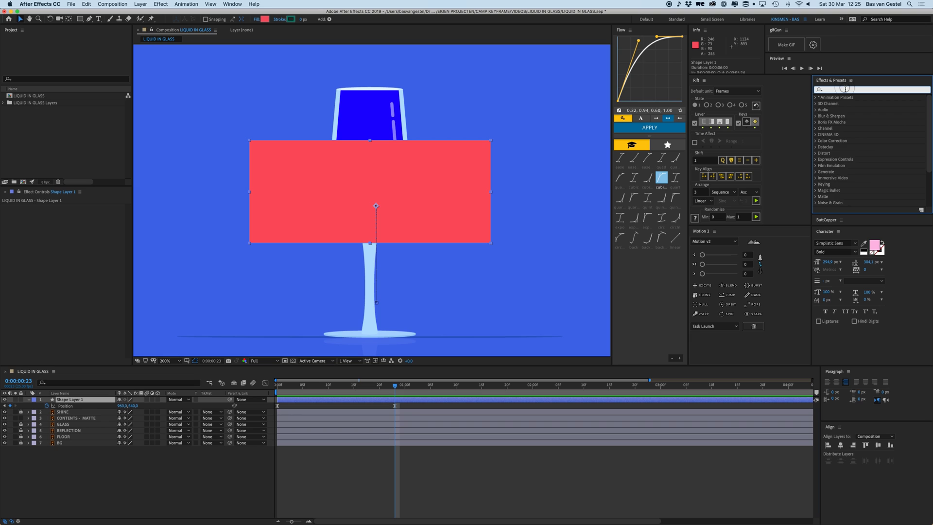
{"action": "type", "text": "wave warp"}
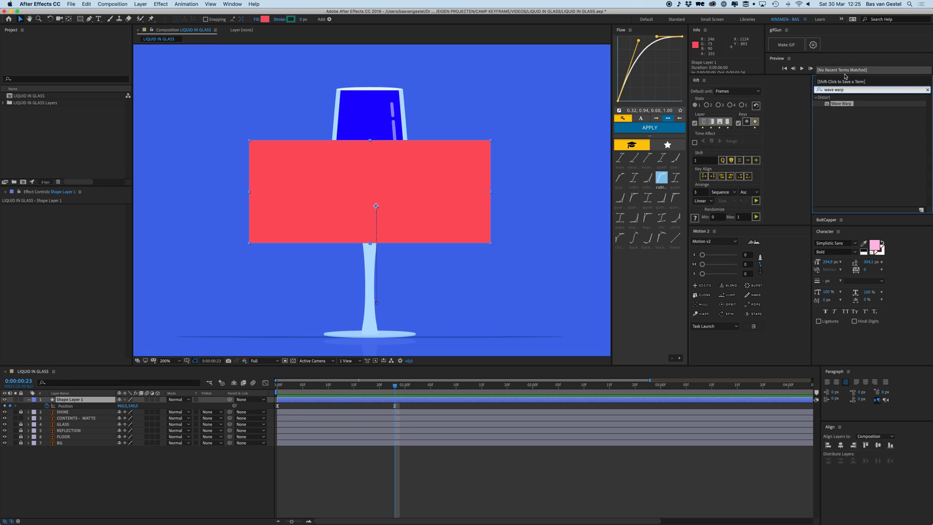
{"action": "mouse_move", "coordinate": [845, 104]}
{"action": "left_mouse_down"}
{"action": "mouse_move", "coordinate": [467, 242]}
{"action": "mouse_move", "coordinate": [410, 196]}
{"action": "left_mouse_up"}
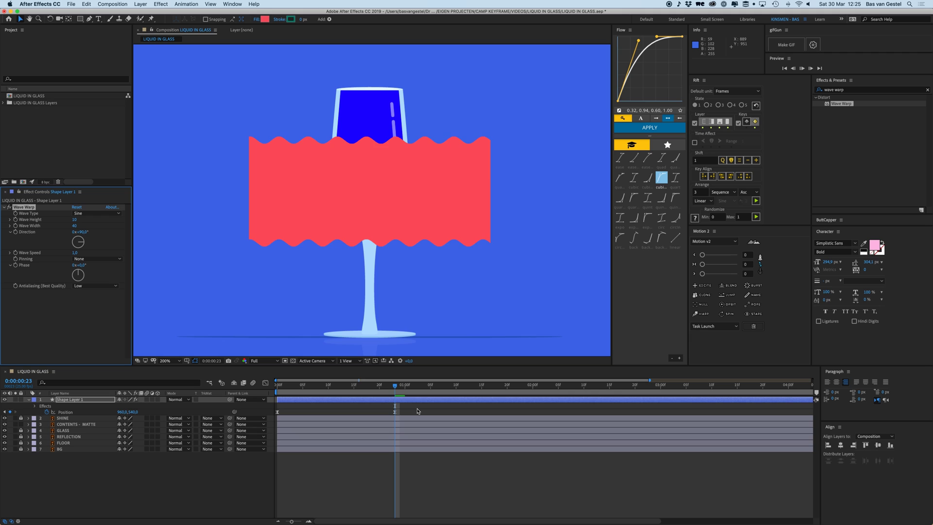
{"action": "left_click", "coordinate": [395, 389]}
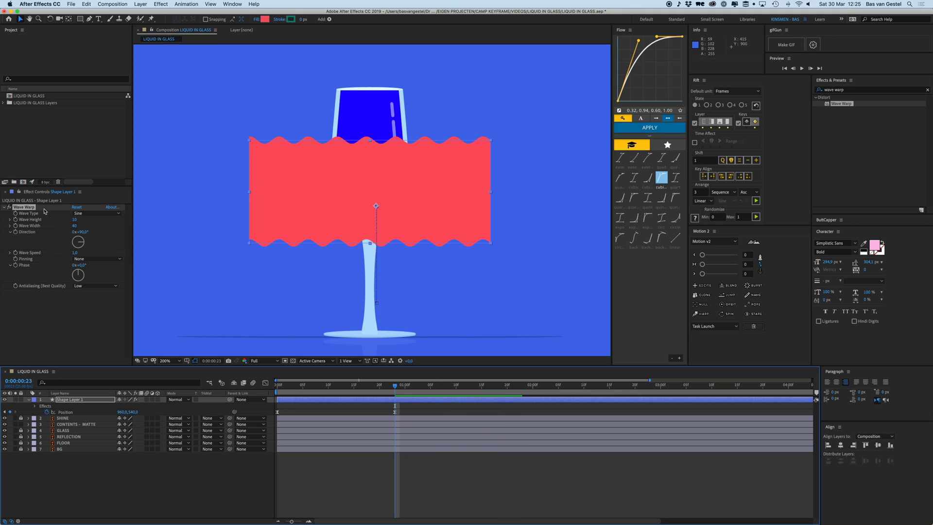
Step: Set Wave Warp's Wave Width to 220 and preview the waving rectangle
{"action": "left_click", "coordinate": [36, 223]}
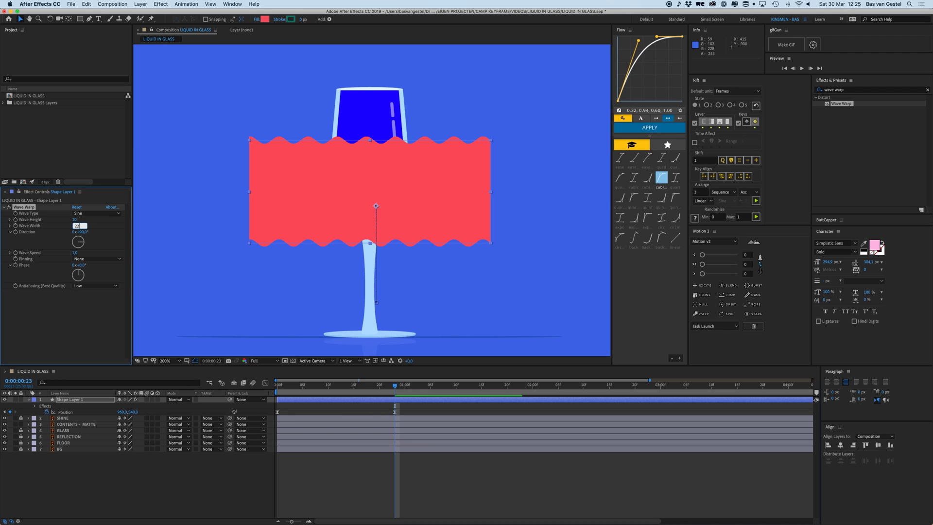
{"action": "type", "text": "220"}
{"action": "key", "text": "Return"}
{"action": "left_click", "coordinate": [372, 398]}
{"action": "key", "text": "space"}
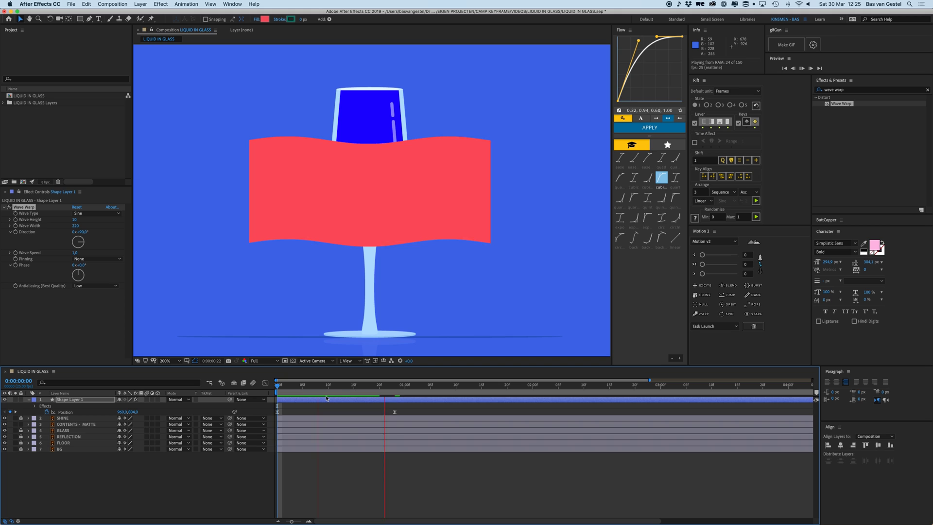
{"action": "key", "text": "space"}
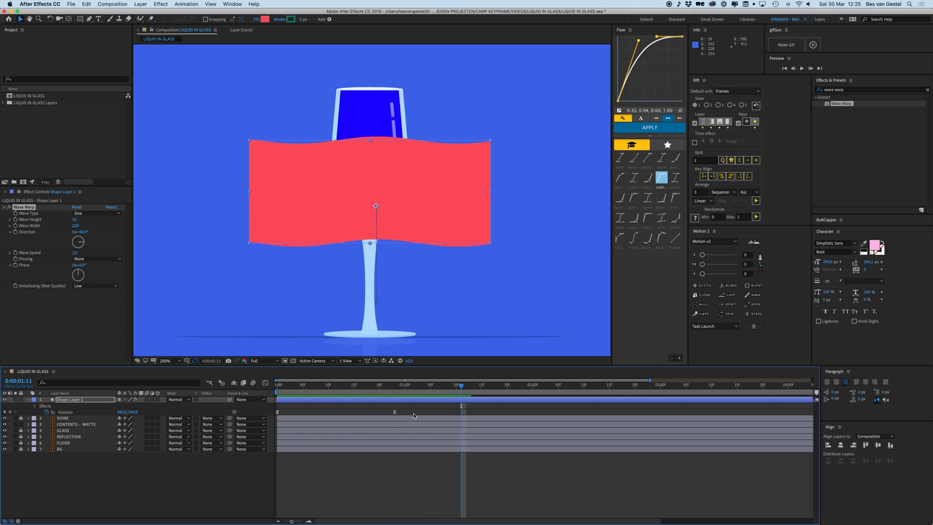
Step: Keyframe Wave Height at 0 on frame 0 and 30 on frame 23
{"action": "left_click_drag", "start_coordinate": [406, 388], "coordinate": [396, 388]}
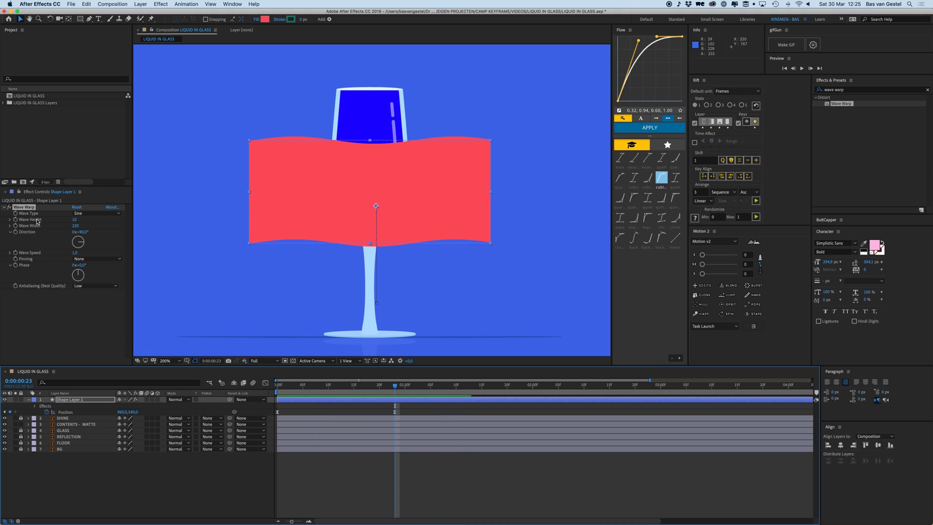
{"action": "key", "text": "Home"}
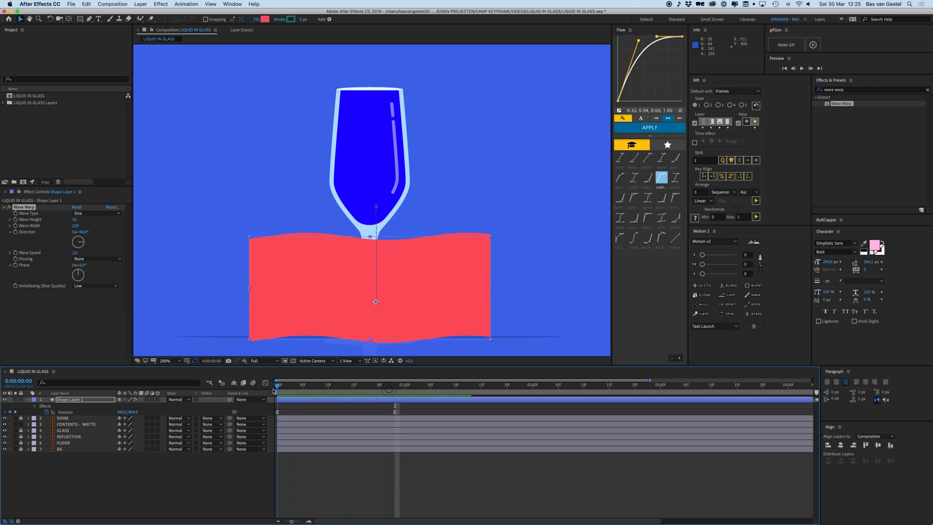
{"action": "left_click", "coordinate": [75, 219]}
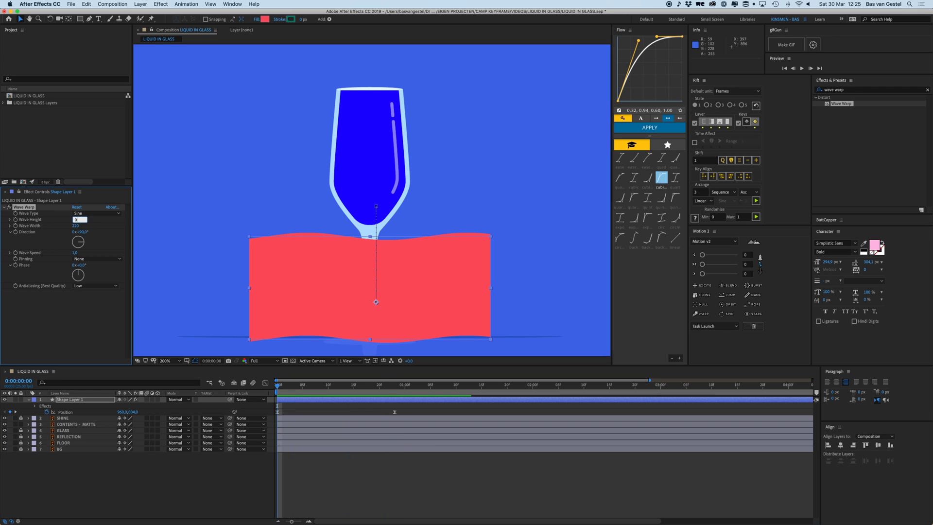
{"action": "key", "text": "Return"}
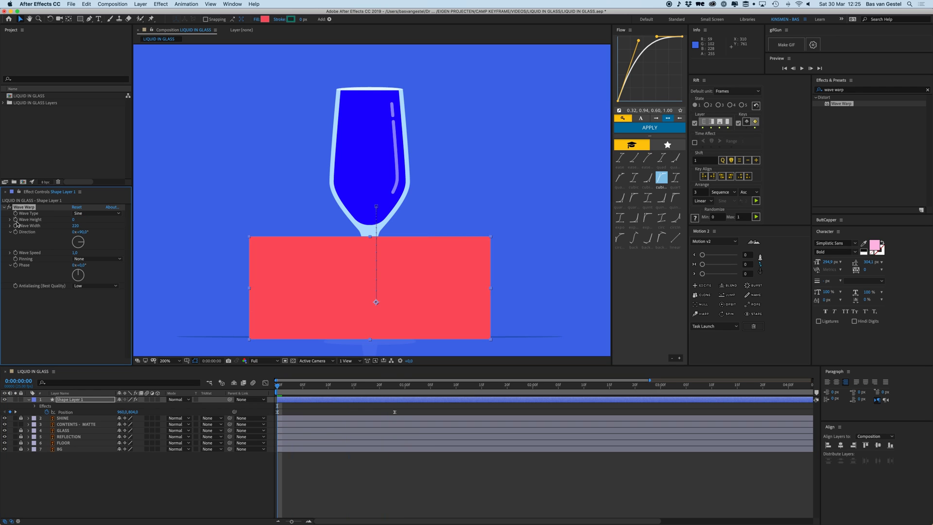
{"action": "left_click", "coordinate": [394, 388]}
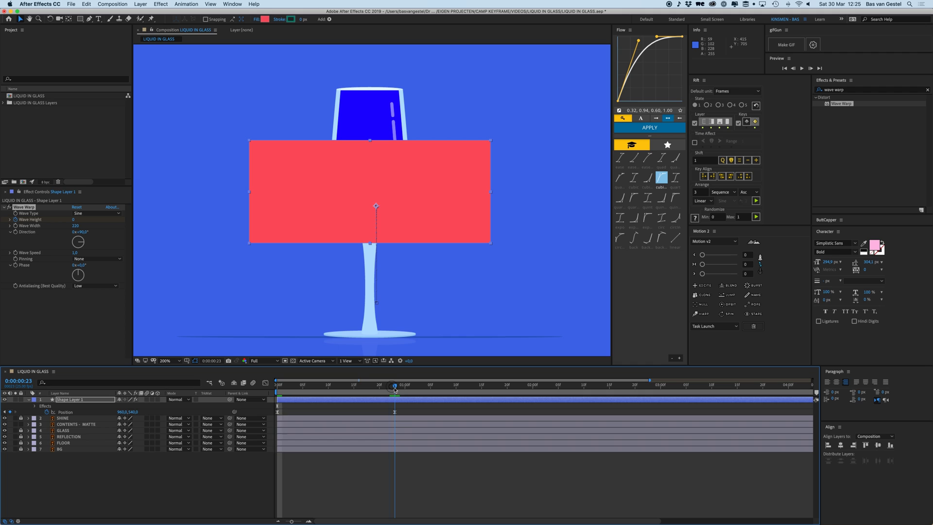
{"action": "left_click", "coordinate": [75, 220]}
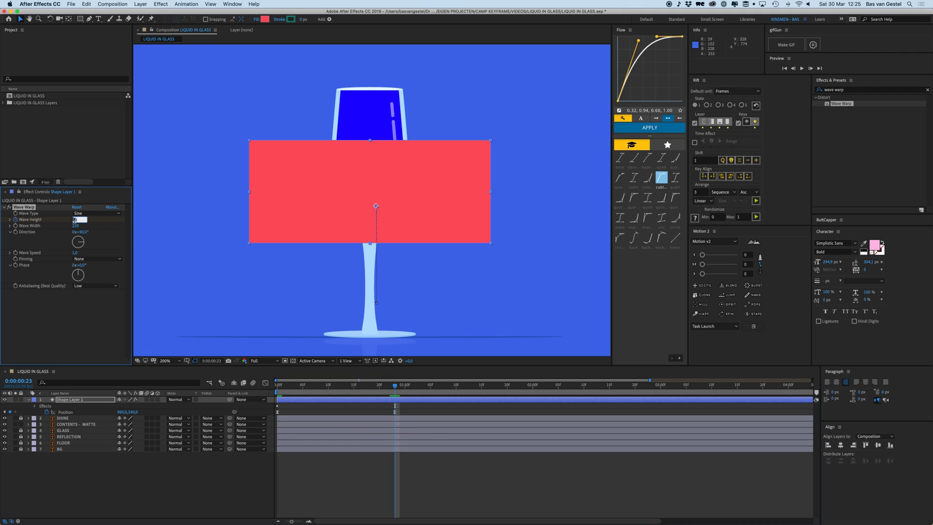
{"action": "type", "text": "30"}
{"action": "key", "text": "Return"}
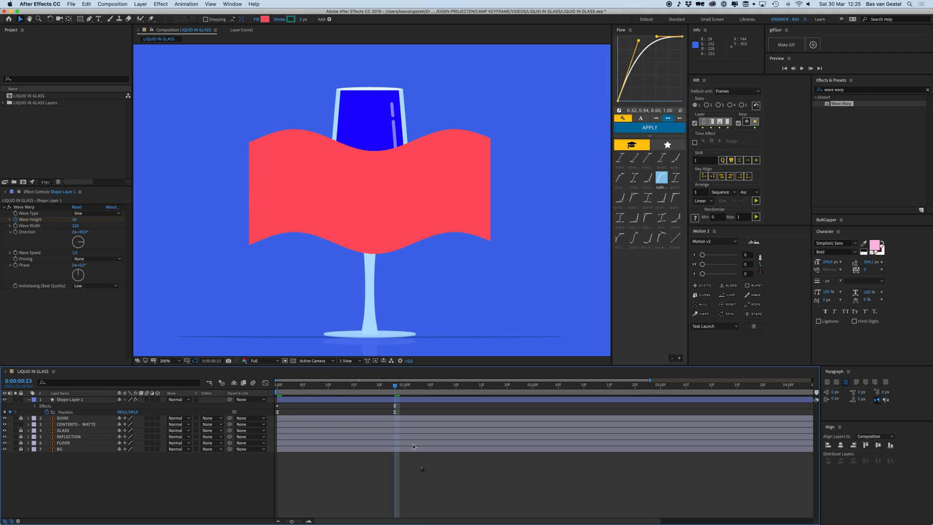
Step: Preview the growing wave, then Easy Ease the Wave Height keyframes
{"action": "left_click_drag", "start_coordinate": [393, 385], "coordinate": [359, 388]}
{"action": "key", "text": "space"}
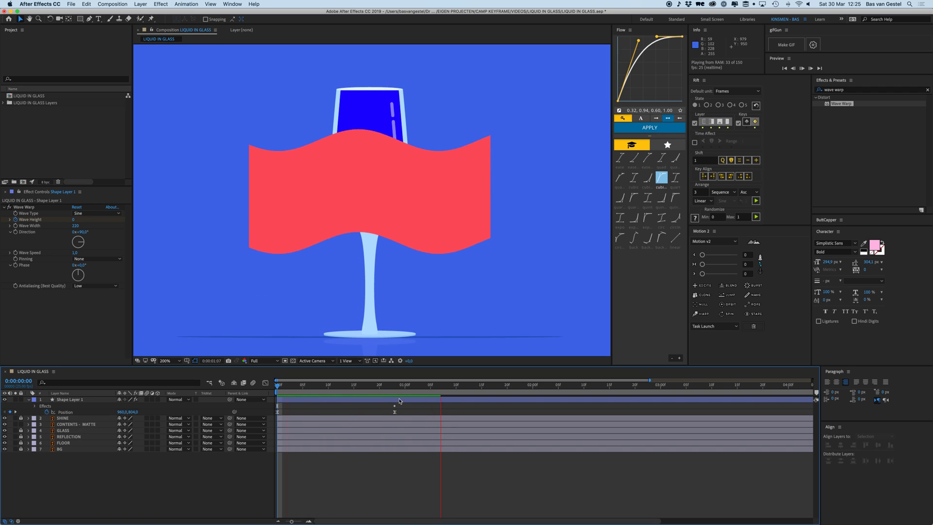
{"action": "key", "text": "space"}
{"action": "left_click", "coordinate": [398, 399]}
{"action": "key", "text": "u"}
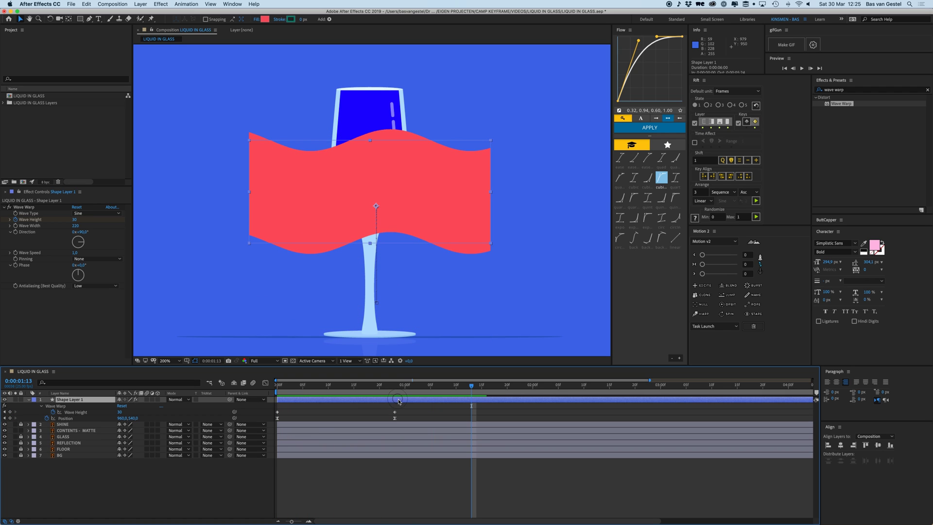
{"action": "key", "text": "F9"}
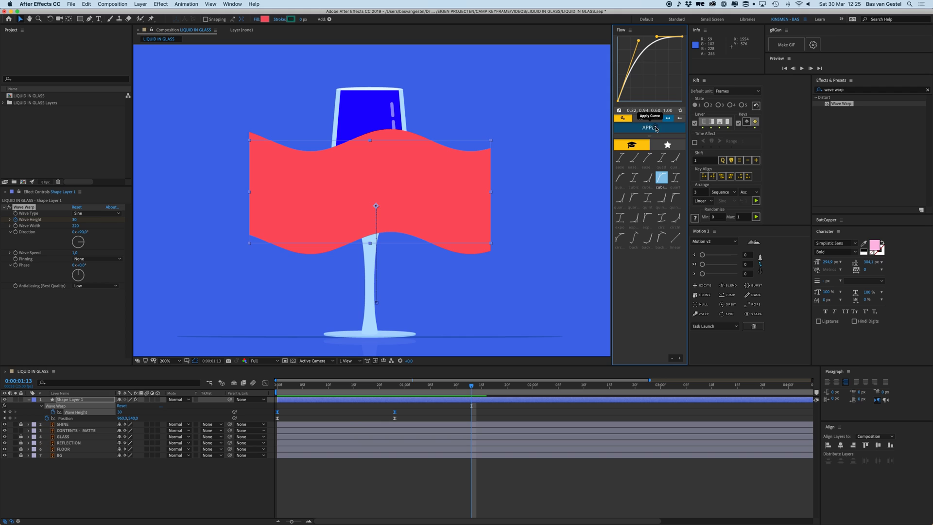
{"action": "left_click", "coordinate": [345, 414]}
Step: Preview and scrub through the eased wave animation from the first frame
{"action": "key", "text": "Home"}
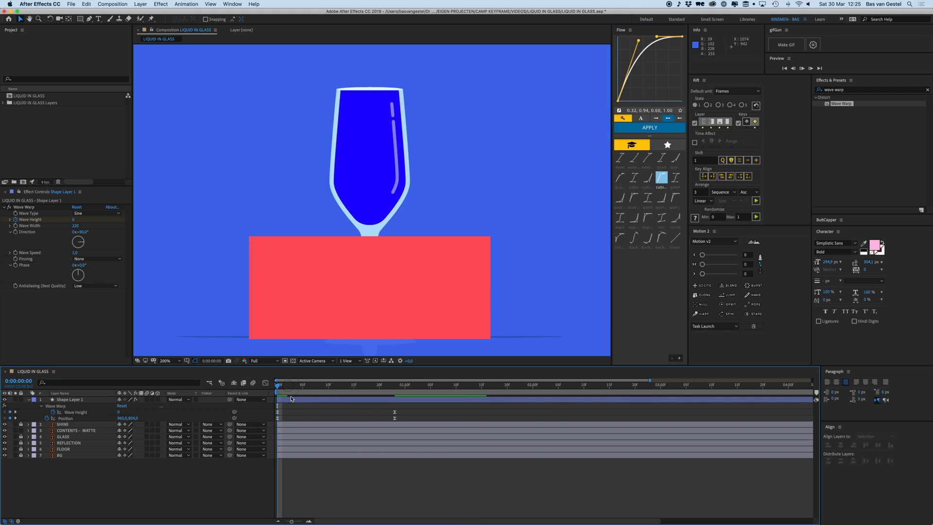
{"action": "key", "text": "space"}
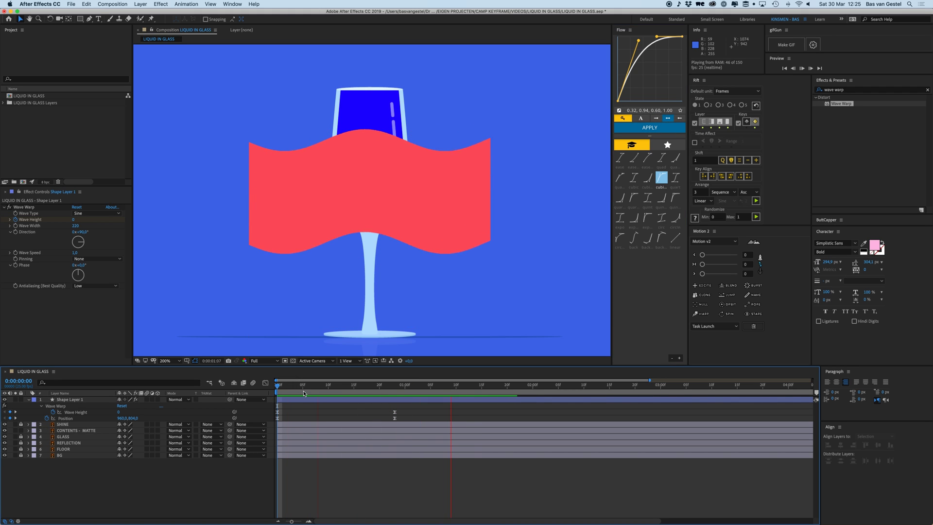
{"action": "left_click", "coordinate": [285, 391]}
{"action": "left_click_drag", "start_coordinate": [284, 391], "coordinate": [394, 397]}
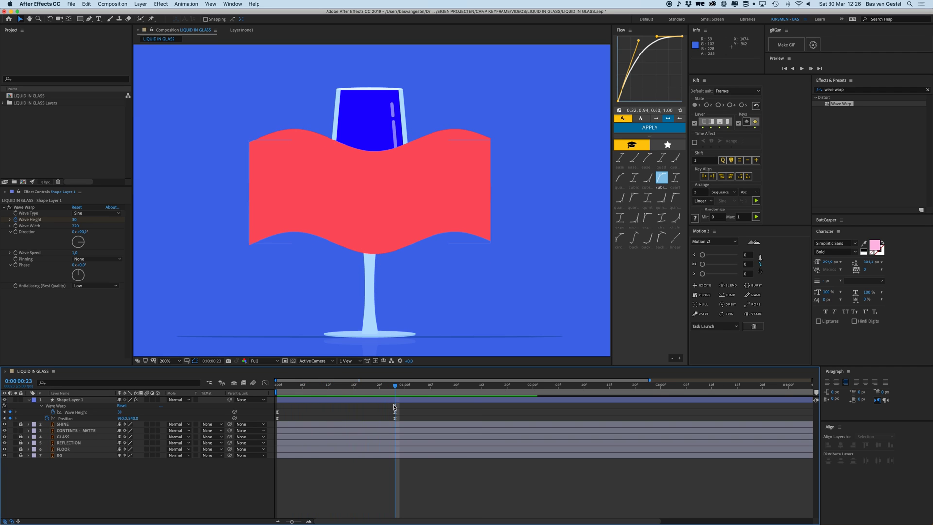
{"action": "left_click", "coordinate": [395, 399]}
{"action": "key", "text": "Home"}
{"action": "key", "text": "space"}
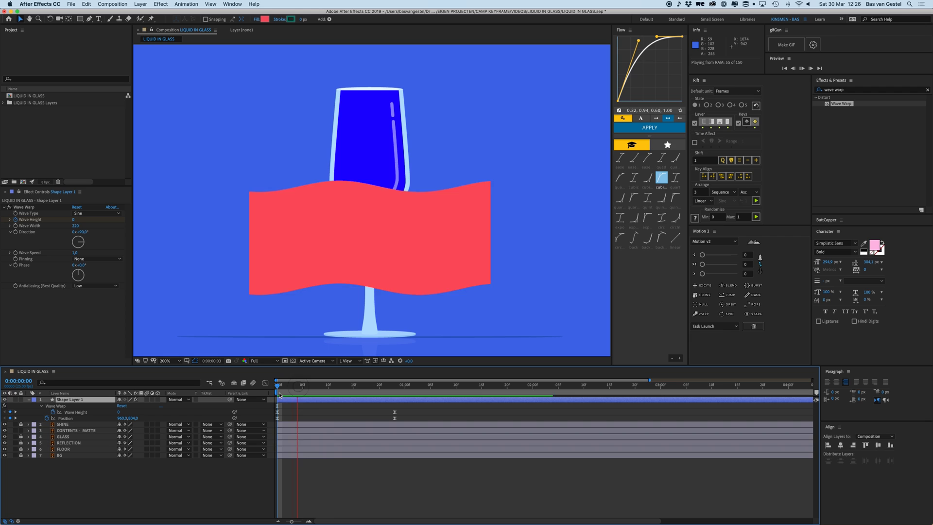
{"action": "key", "text": "space"}
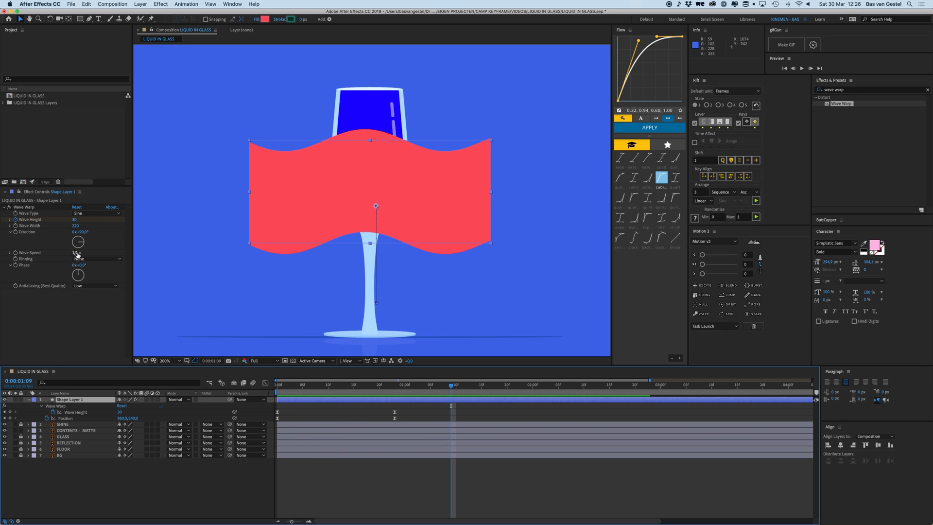
Step: Set Wave Speed to 0,7 and preview the slower wave
{"action": "left_click", "coordinate": [77, 253]}
{"action": "type", "text": "0,7"}
{"action": "key", "text": "Return"}
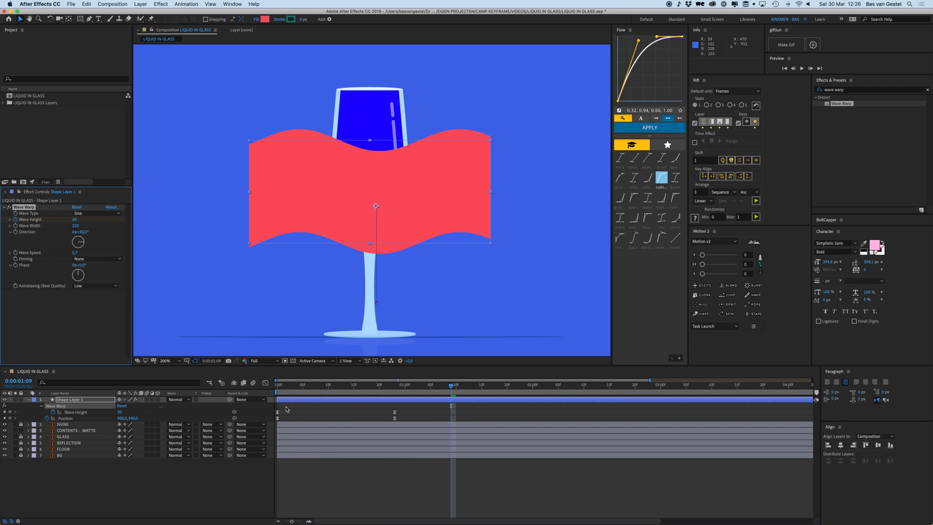
{"action": "key", "text": "space"}
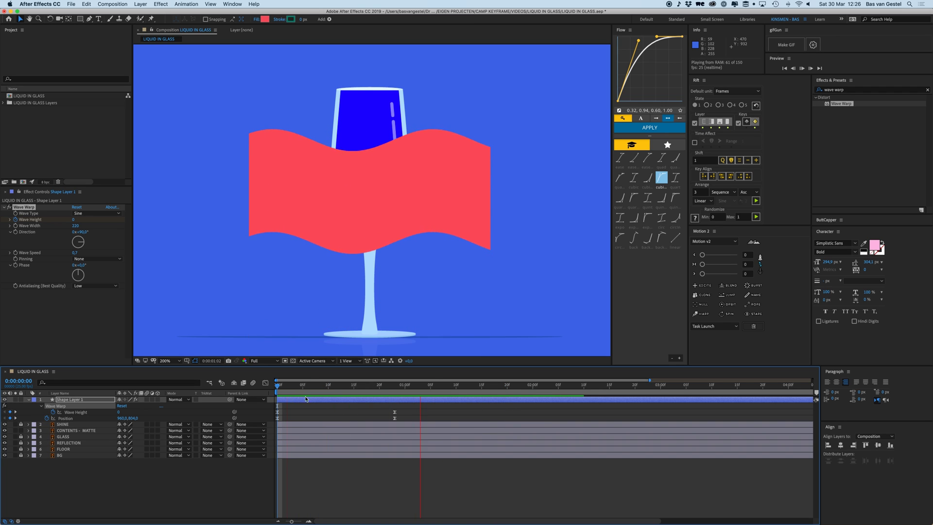
Step: Add a Wave Height keyframe of 0 around 0:00:03:11 to flatten the wave
{"action": "key", "text": "space"}
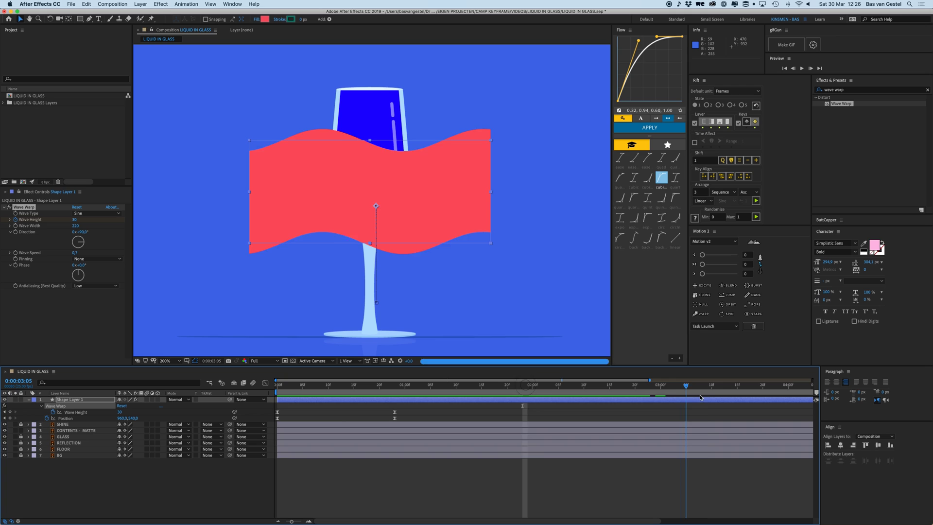
{"action": "key", "text": "space"}
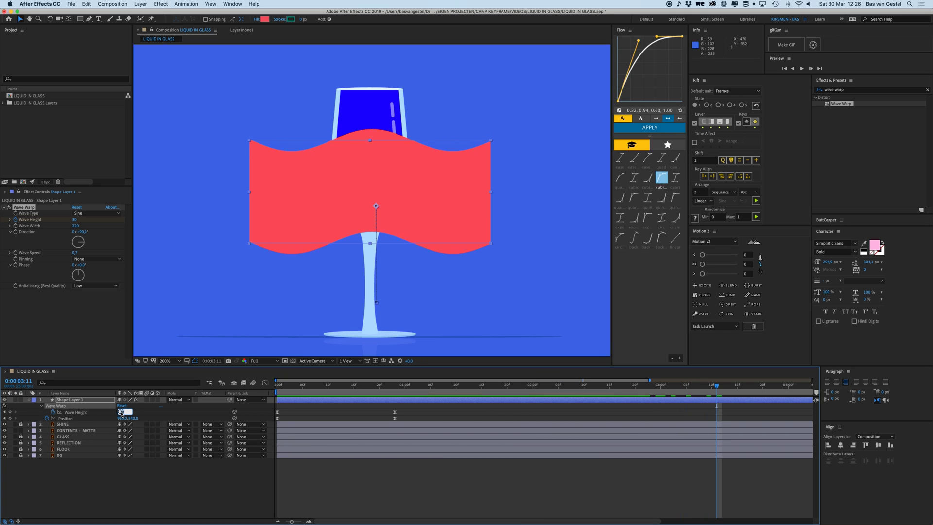
{"action": "key", "text": "Return"}
{"action": "key", "text": "Home"}
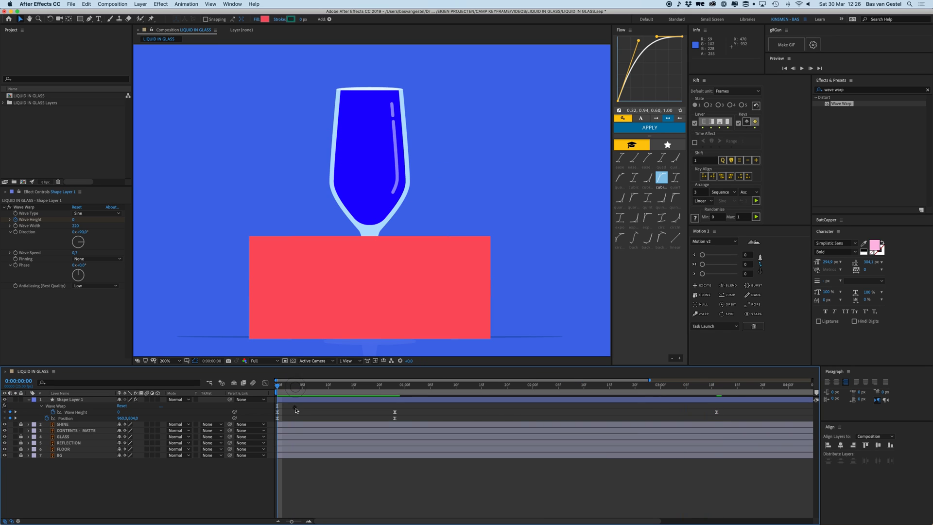
{"action": "left_click", "coordinate": [718, 389]}
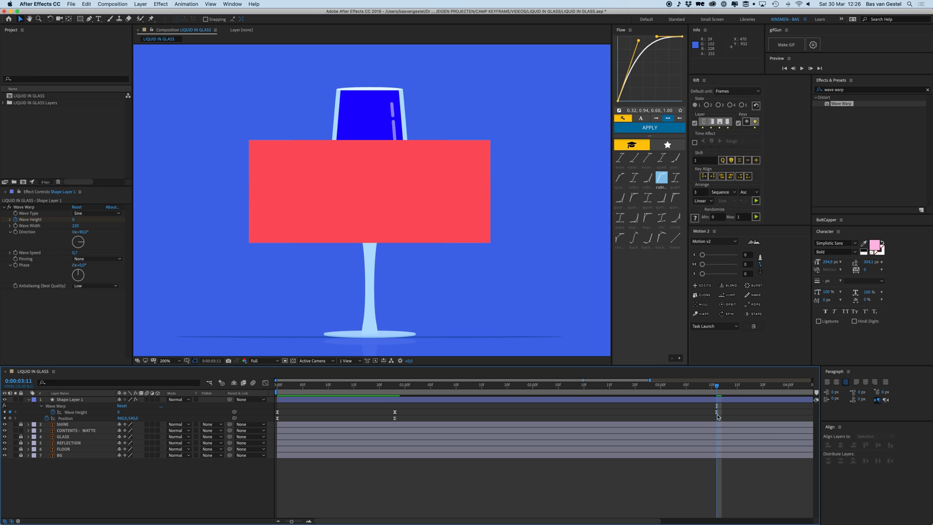
{"action": "key", "text": "Page_Down"}
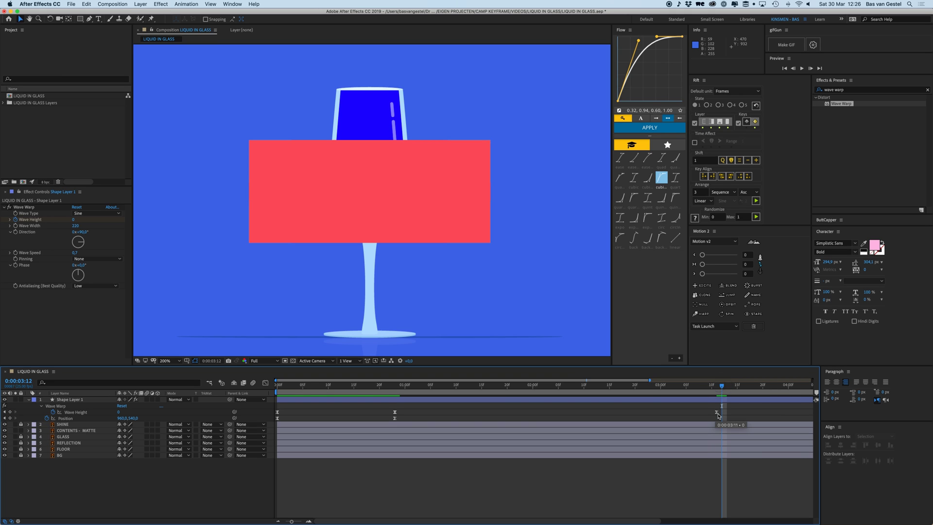
Step: Apply Keyframe Assistant Easy Ease to the final Wave Height keyframe and preview
{"action": "left_click", "coordinate": [718, 413]}
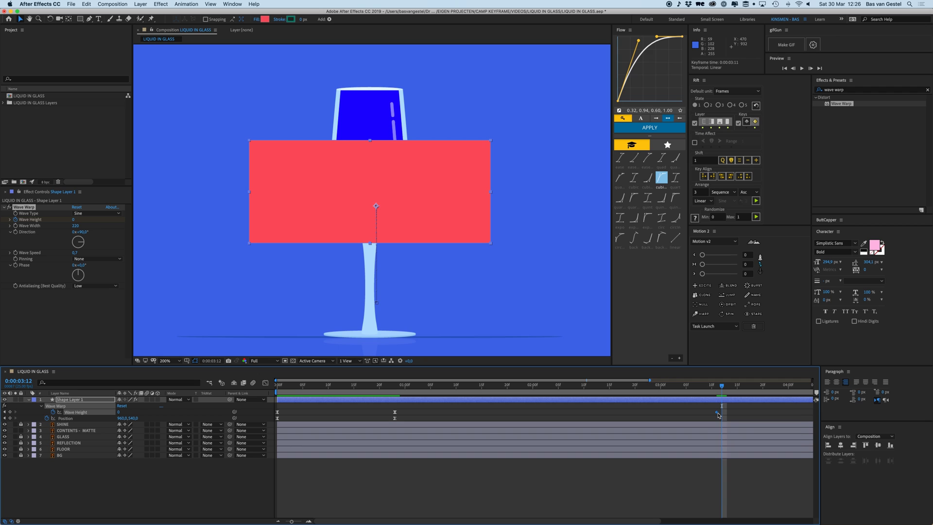
{"action": "right_click", "coordinate": [719, 414]}
{"action": "mouse_move", "coordinate": [778, 498]}
{"action": "left_click", "coordinate": [819, 475]}
{"action": "key", "text": "space"}
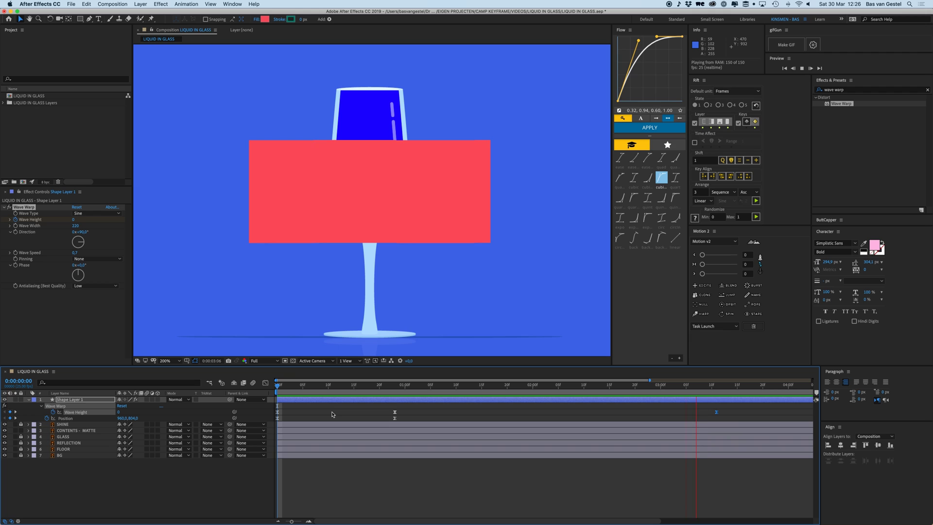
{"action": "left_click", "coordinate": [432, 415]}
Step: Drag the final keyframe to about 3:24 and preview the wave fading out
{"action": "key", "text": "semicolon"}
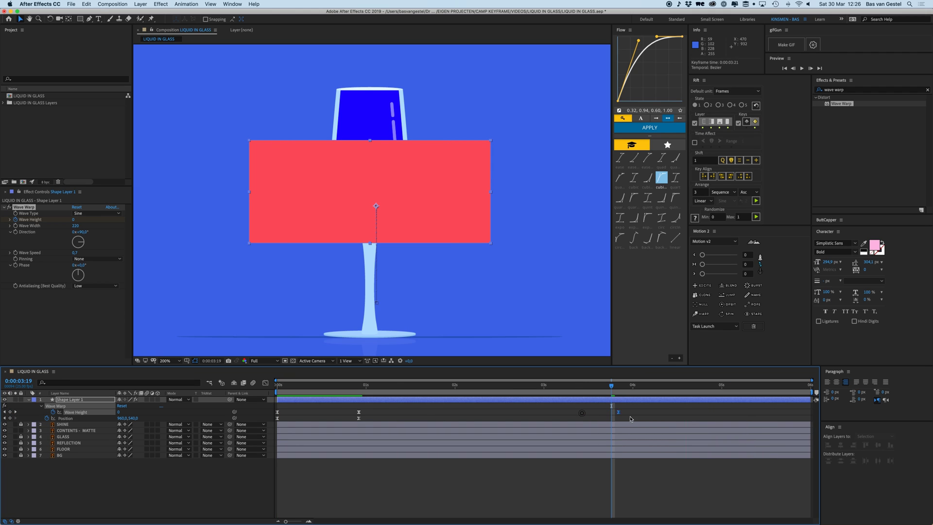
{"action": "left_click_drag", "start_coordinate": [582, 412], "coordinate": [629, 412]}
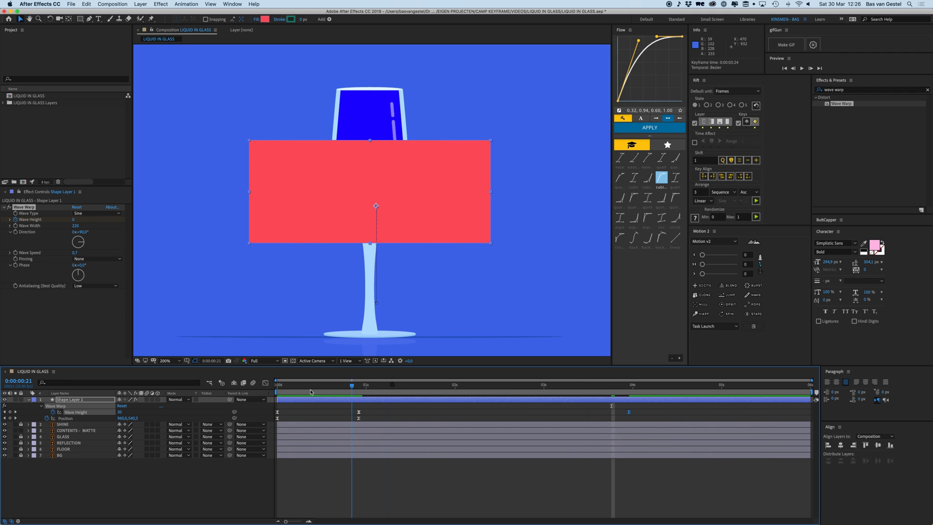
{"action": "key", "text": "Home"}
{"action": "left_click", "coordinate": [313, 409]}
{"action": "key", "text": "space"}
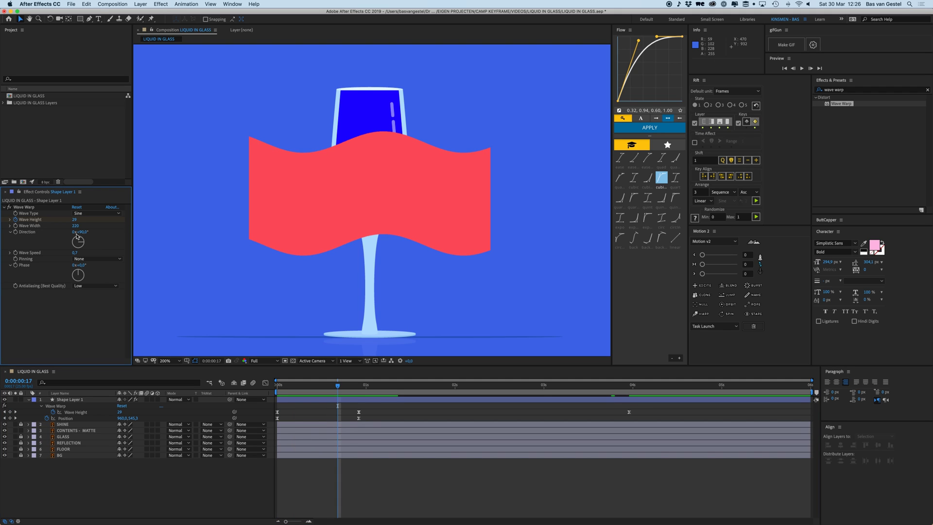
{"action": "key", "text": "space"}
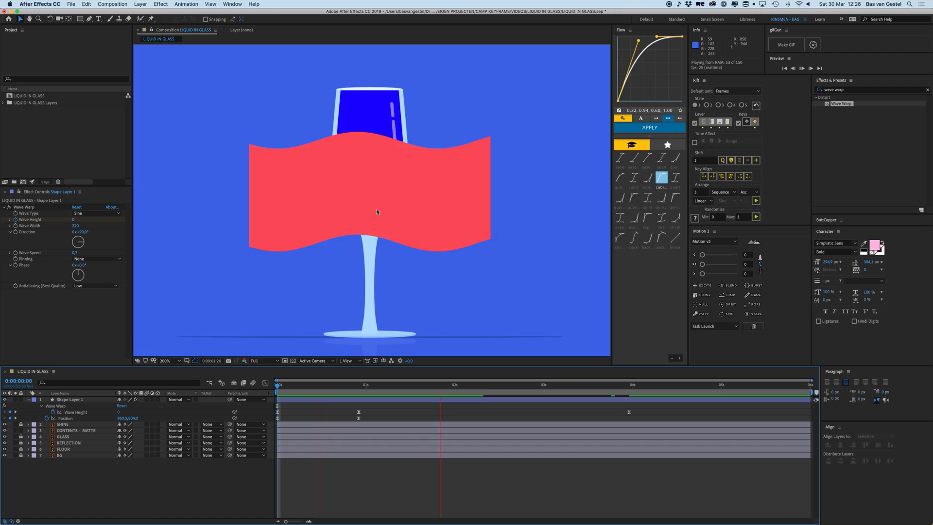
{"action": "key", "text": "space"}
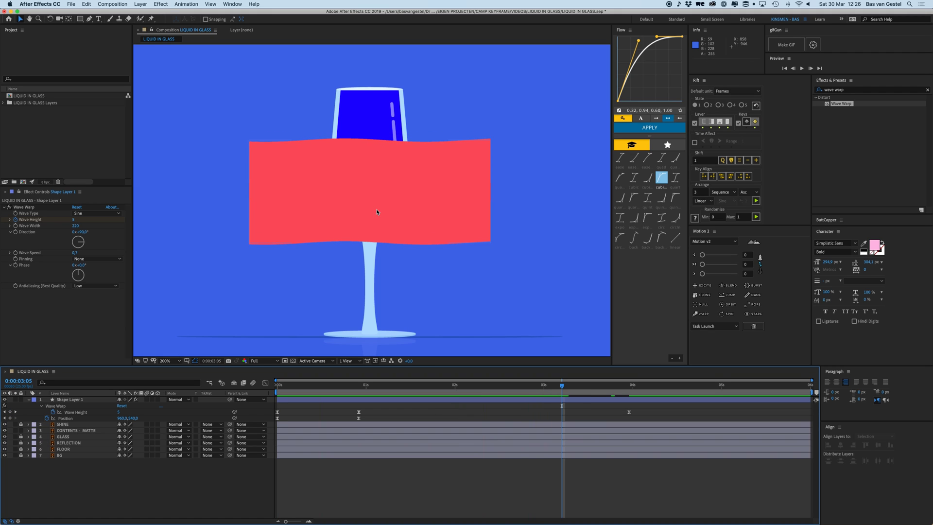
Step: Move SHINE to the top of the layer stack
{"action": "left_click", "coordinate": [62, 424]}
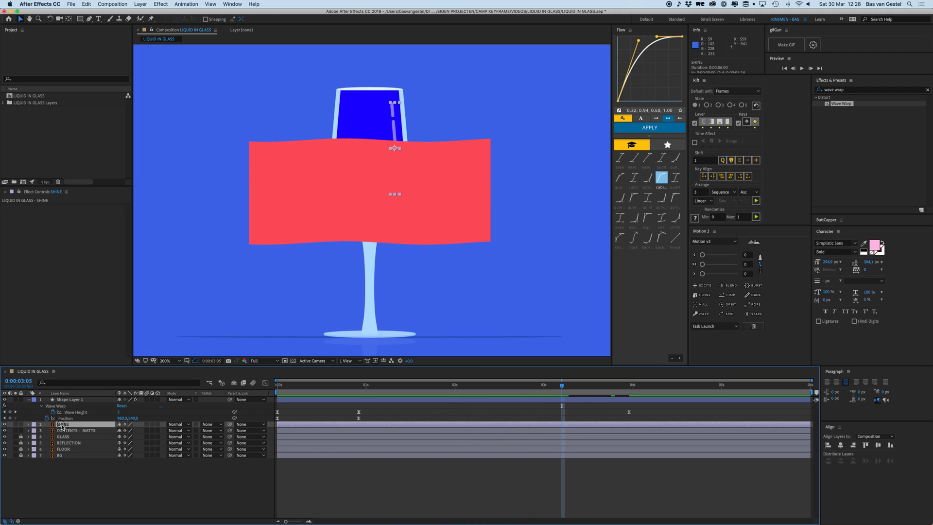
{"action": "key", "text": "super+bracketright"}
{"action": "left_click", "coordinate": [363, 497]}
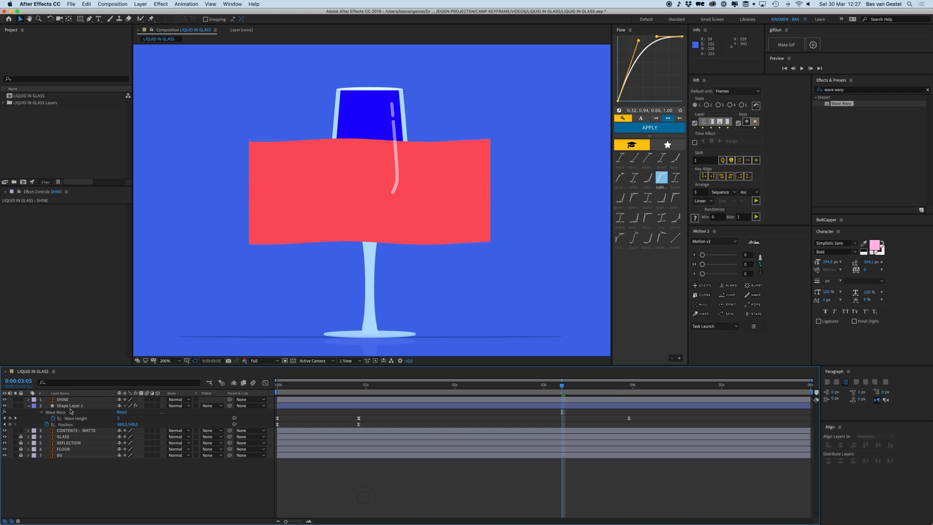
{"action": "left_click", "coordinate": [76, 432]}
{"action": "left_click_drag", "start_coordinate": [367, 120], "coordinate": [391, 92]}
{"action": "key", "text": "super+z"}
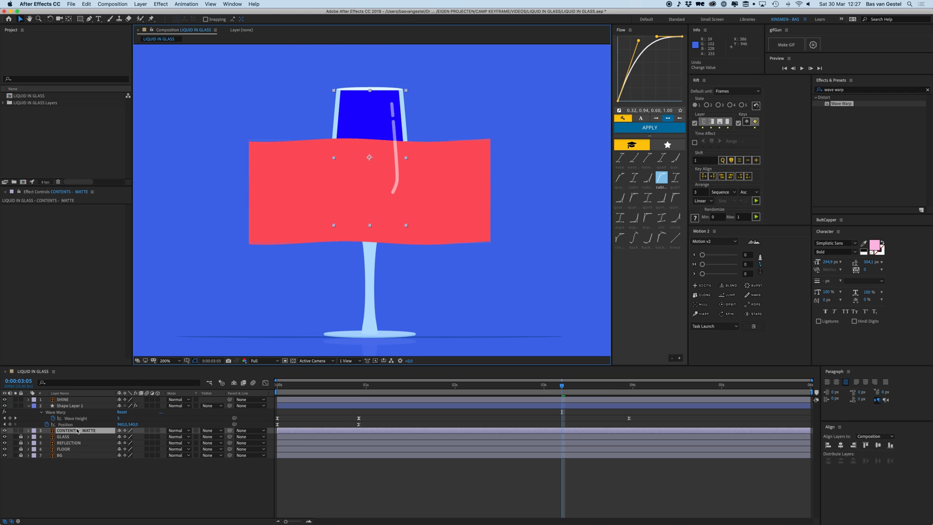
Step: Rename Shape Layer 1 to WAVE and place CONTENTS - MATTE directly above it
{"action": "left_click", "coordinate": [69, 406]}
{"action": "key", "text": "Return"}
{"action": "type", "text": "WA"}
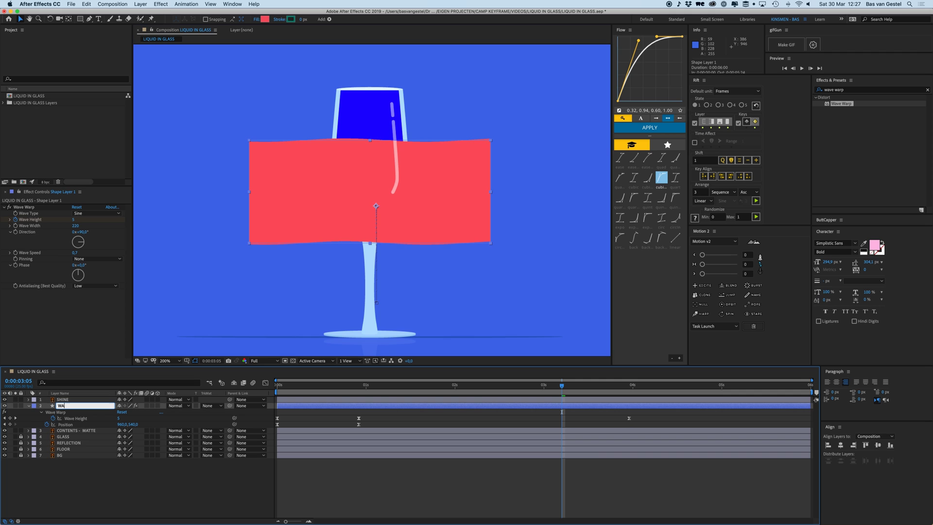
{"action": "type", "text": "VE"}
{"action": "key", "text": "Return"}
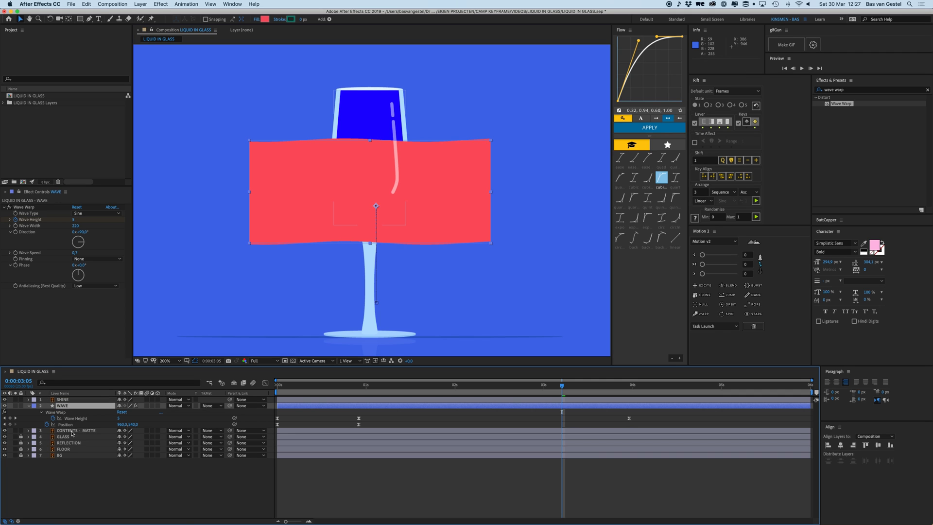
{"action": "left_click_drag", "start_coordinate": [72, 433], "coordinate": [72, 406]}
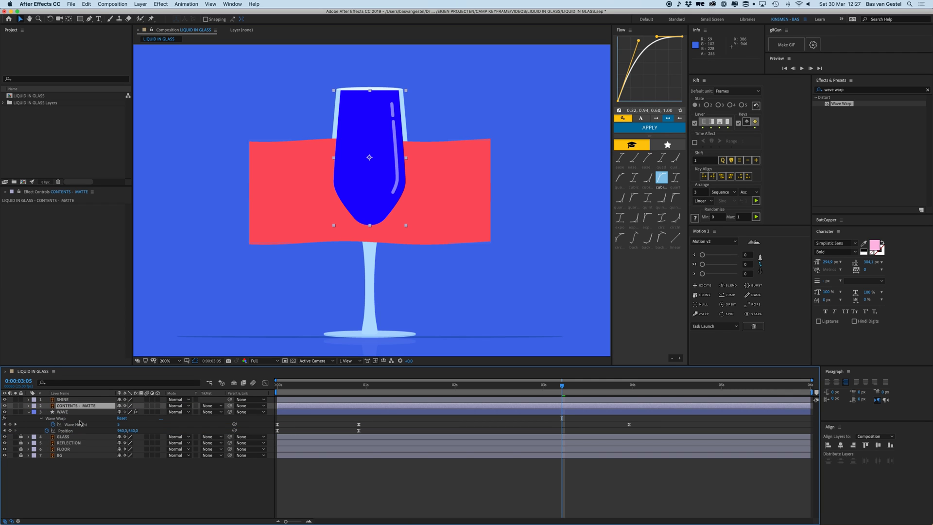
{"action": "left_click", "coordinate": [62, 412]}
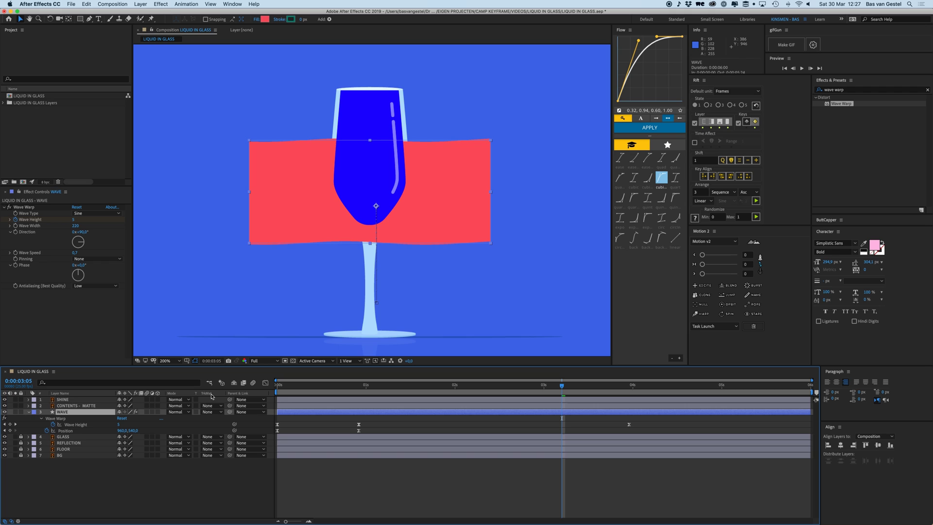
Step: Set WAVE's TrkMat to Alpha Matte 'CONTENTS - MATTE' and preview the liquid filling the glass
{"action": "left_click", "coordinate": [209, 412]}
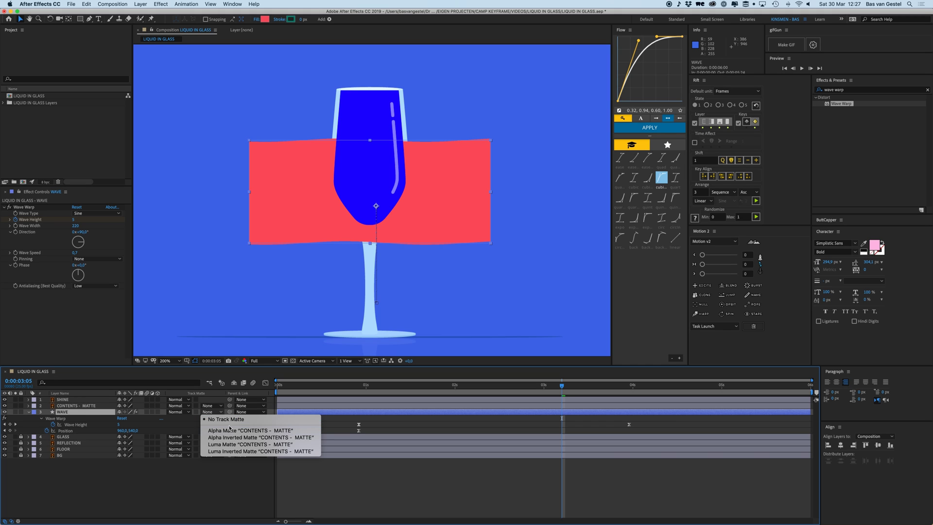
{"action": "left_click", "coordinate": [229, 430]}
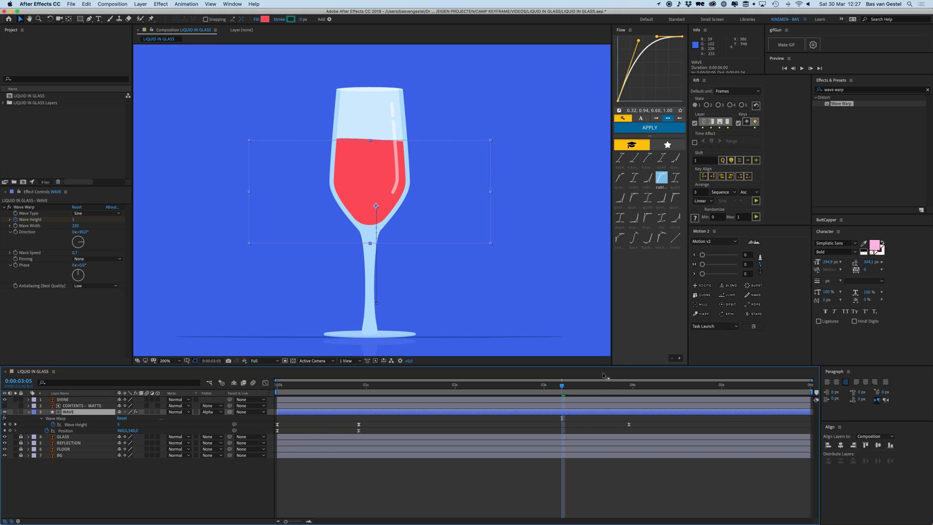
{"action": "left_click_drag", "start_coordinate": [553, 387], "coordinate": [278, 386]}
{"action": "key", "text": "space"}
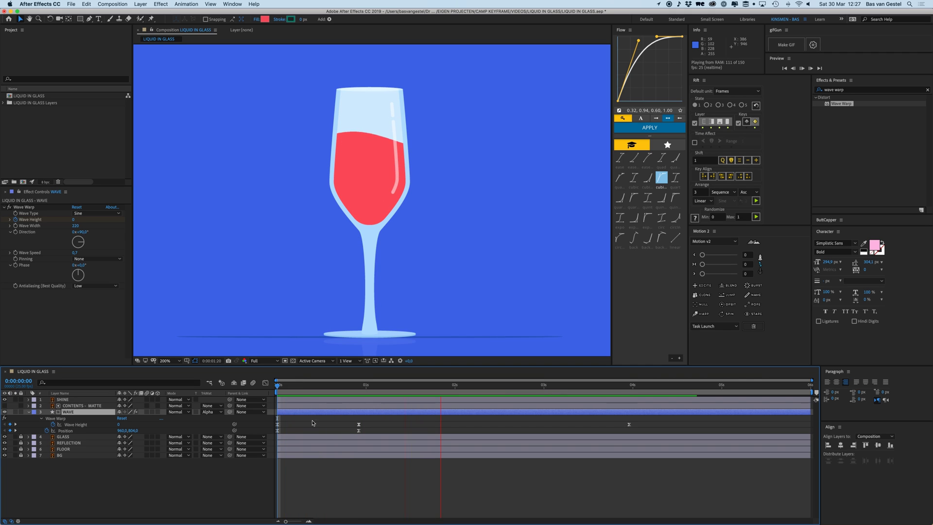
Step: Duplicate the WAVE and CONTENTS - MATTE layer pair
{"action": "key", "text": "space"}
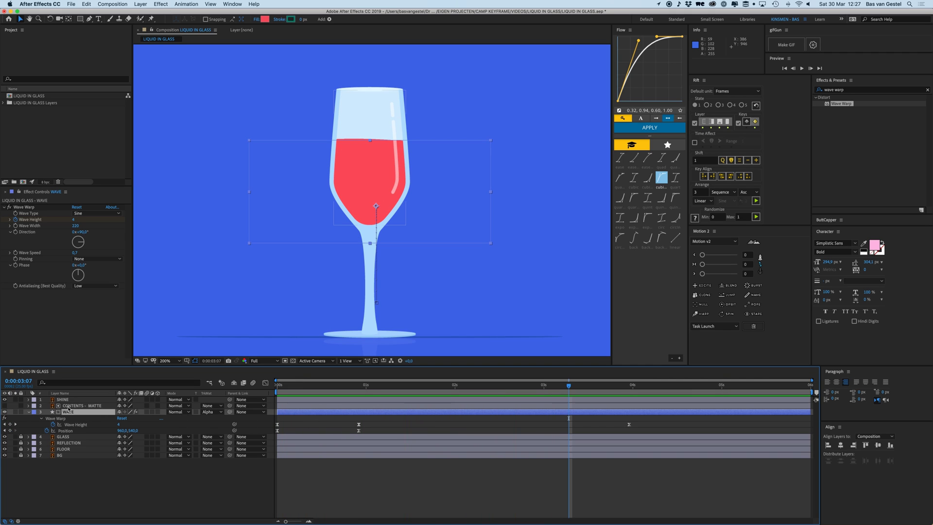
{"action": "left_click", "coordinate": [74, 405], "text": "shift"}
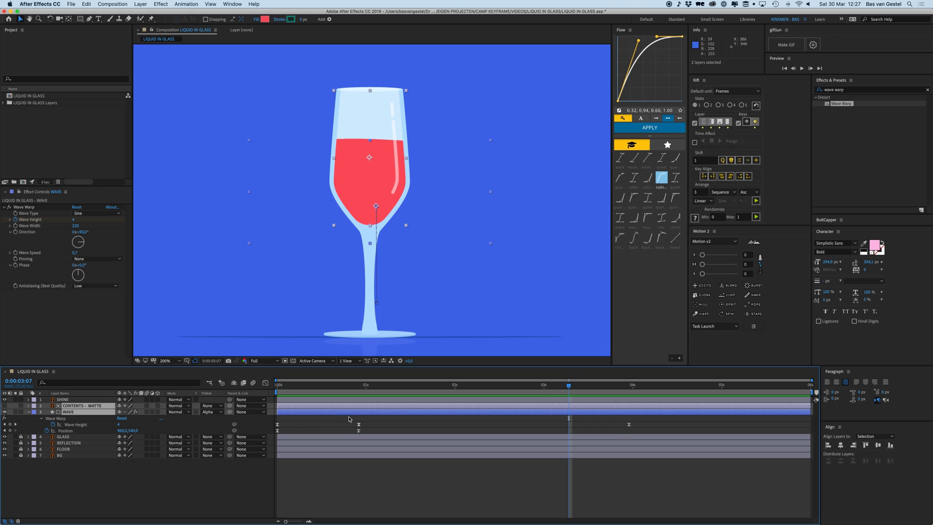
{"action": "key", "text": "super+d"}
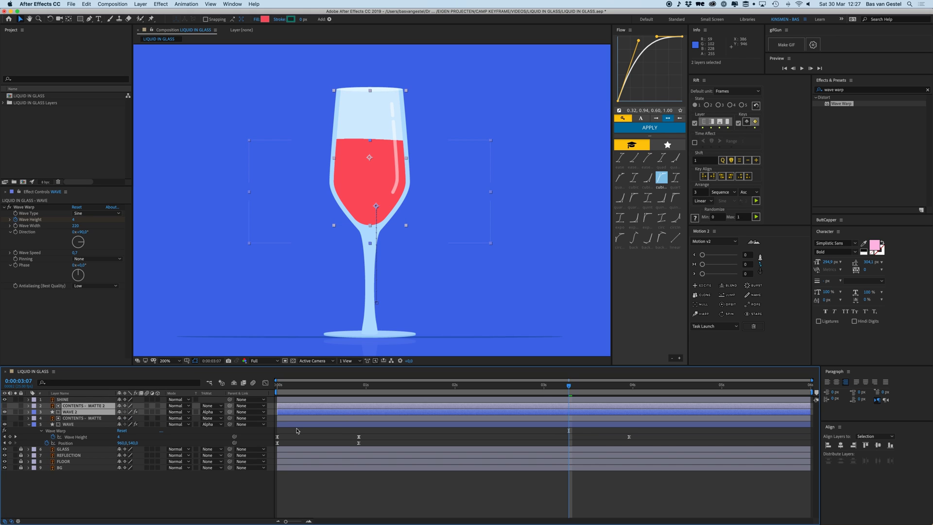
Step: Label the WAVE and CONTENTS - MATTE layers Red
{"action": "left_click", "coordinate": [290, 411]}
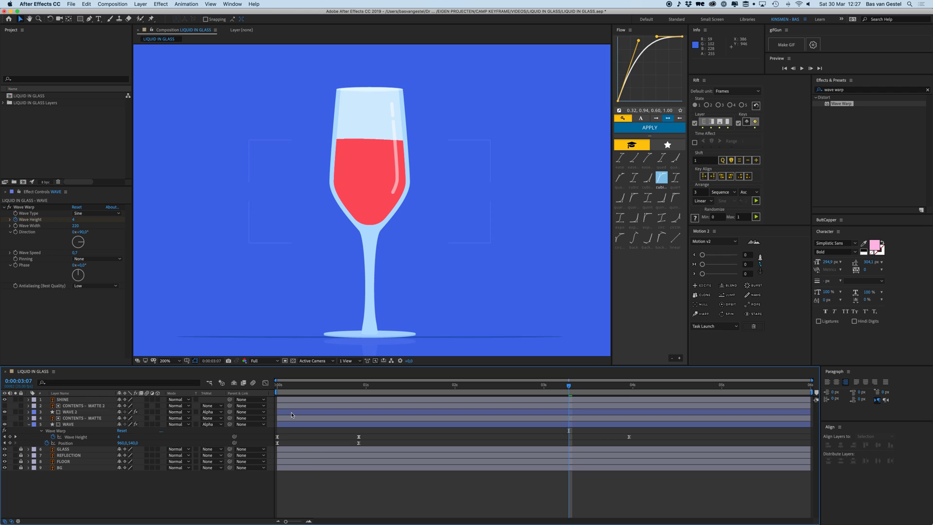
{"action": "left_click", "coordinate": [291, 418]}
{"action": "left_click", "coordinate": [290, 424], "text": "shift"}
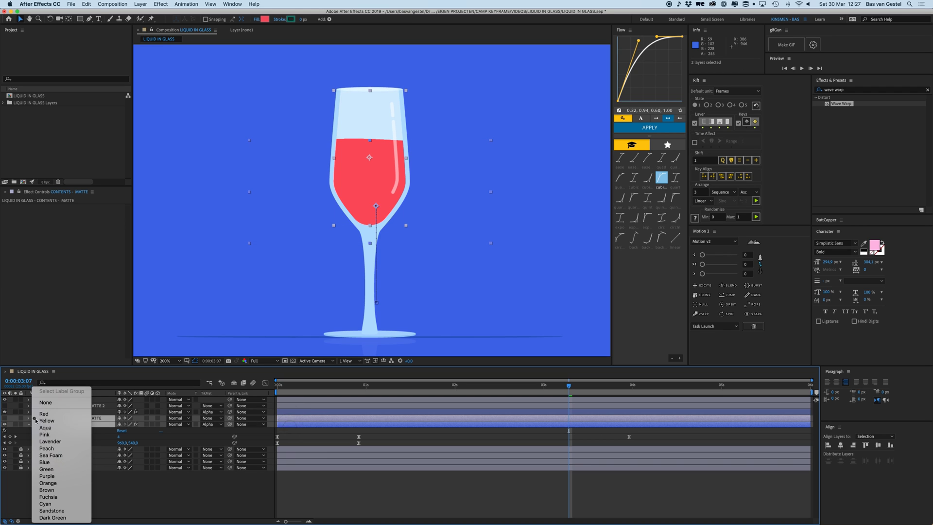
{"action": "left_click", "coordinate": [34, 418]}
{"action": "left_click", "coordinate": [81, 442]}
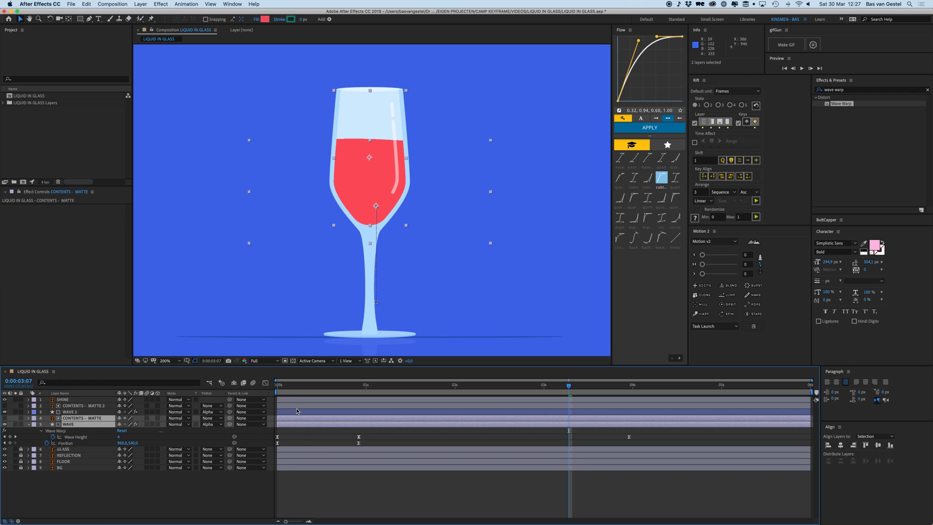
{"action": "left_click", "coordinate": [34, 418]}
{"action": "left_click", "coordinate": [72, 417]}
Step: Label the WAVE 2 and CONTENTS - MATTE 2 layers Pink
{"action": "left_click", "coordinate": [69, 412]}
{"action": "left_click", "coordinate": [82, 405], "text": "shift"}
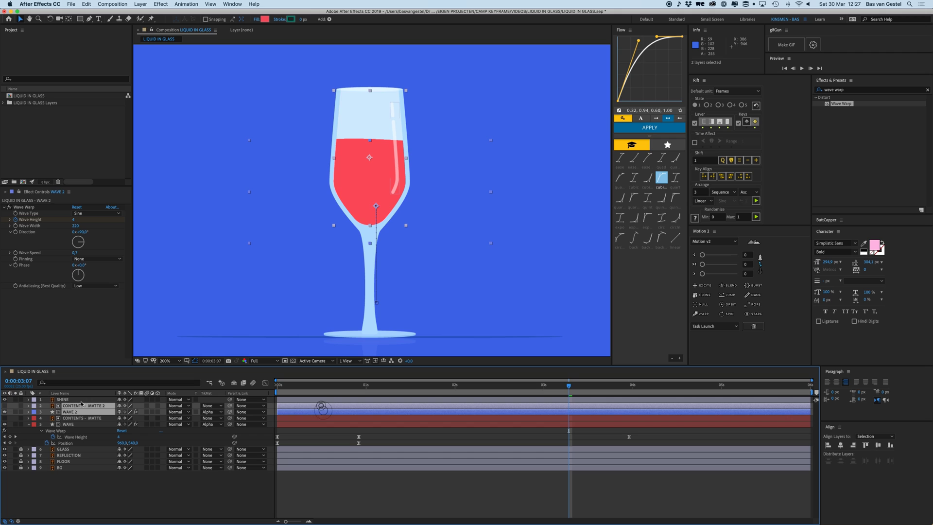
{"action": "left_click", "coordinate": [36, 409]}
{"action": "left_click", "coordinate": [53, 429]}
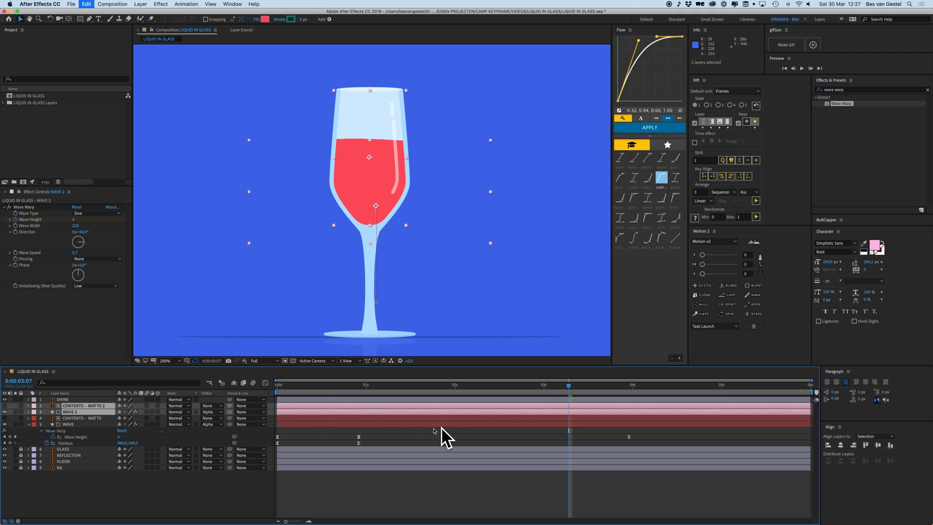
{"action": "left_click", "coordinate": [314, 412]}
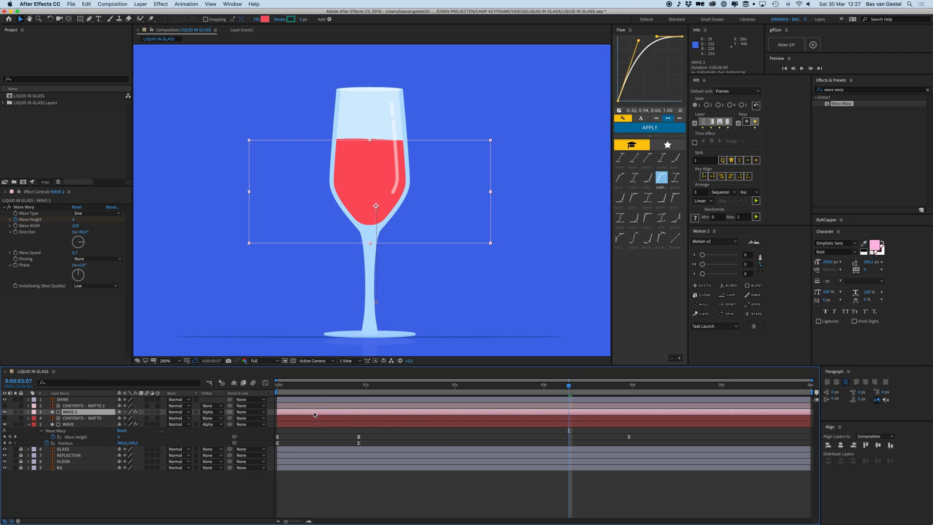
Step: Give WAVE 2 a lighter F86270 fill and a Wave Warp Direction of -90°
{"action": "left_click", "coordinate": [265, 20]}
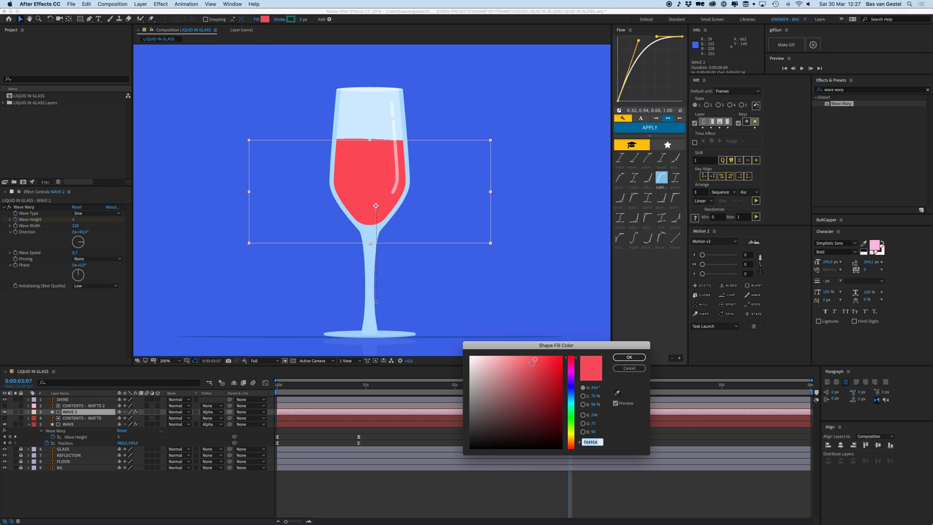
{"action": "left_click", "coordinate": [526, 360]}
{"action": "left_click", "coordinate": [630, 358]}
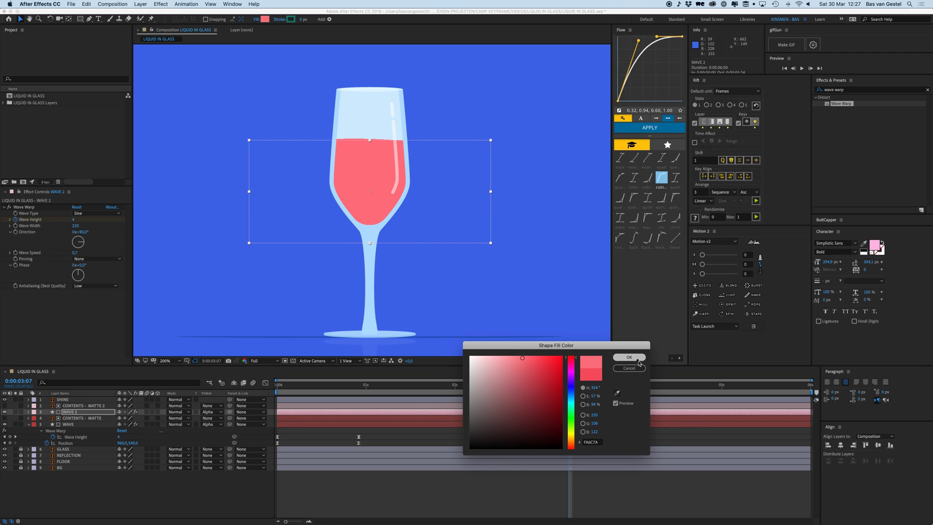
{"action": "left_click", "coordinate": [84, 232]}
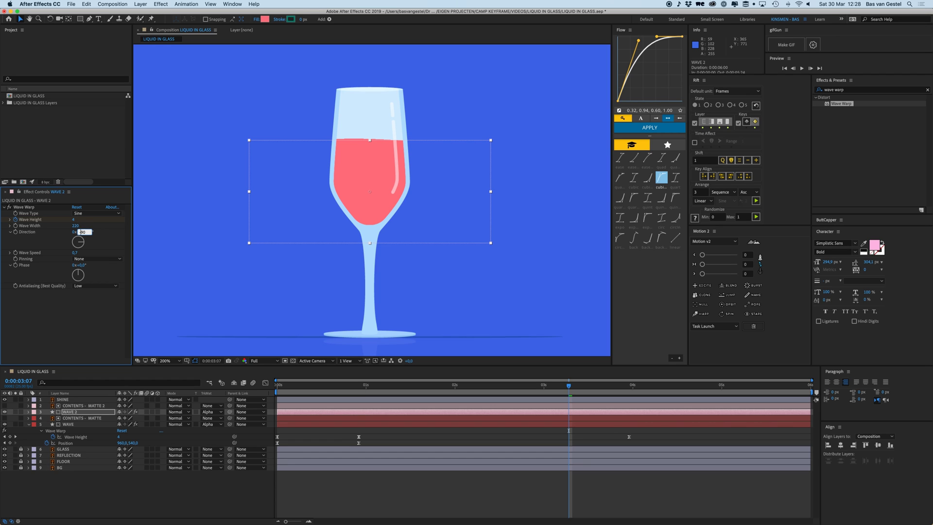
{"action": "type", "text": "-90"}
{"action": "key", "text": "Return"}
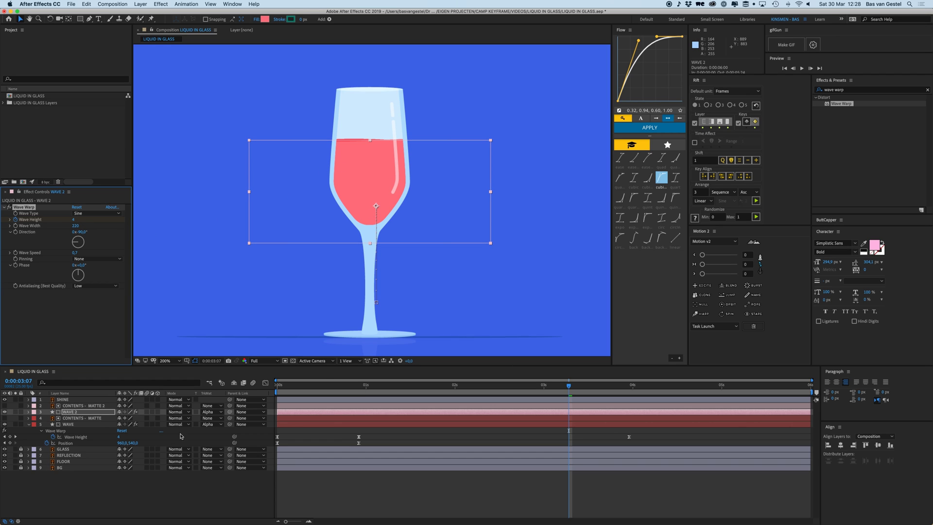
Step: Move WAVE 2 and CONTENTS - MATTE 2 below WAVE, returning to the first frame
{"action": "left_click", "coordinate": [79, 406], "text": "shift"}
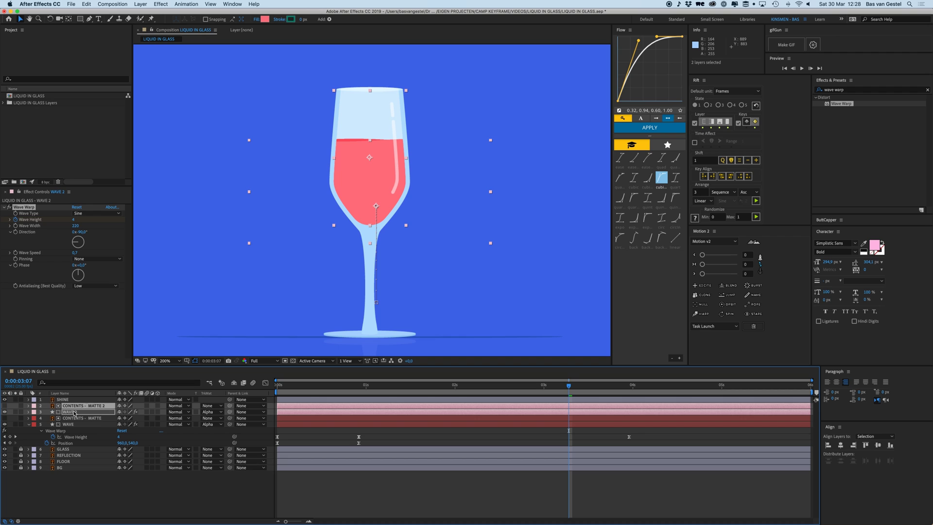
{"action": "left_click_drag", "start_coordinate": [75, 412], "coordinate": [73, 446]}
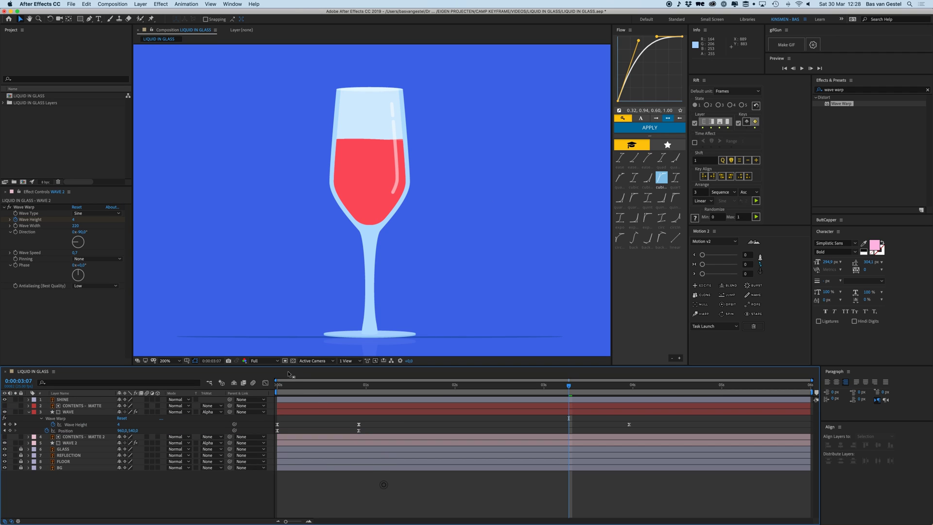
{"action": "left_click_drag", "start_coordinate": [292, 388], "coordinate": [277, 387]}
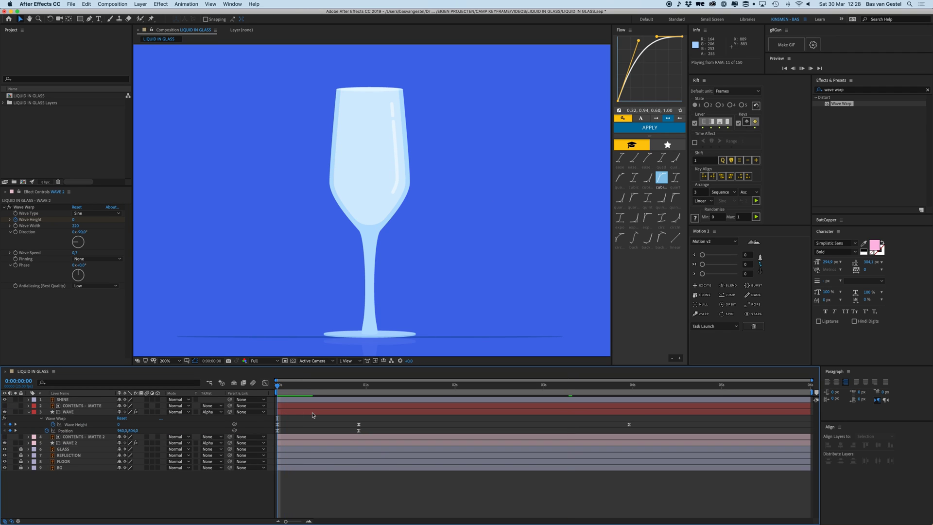
{"action": "key", "text": "space"}
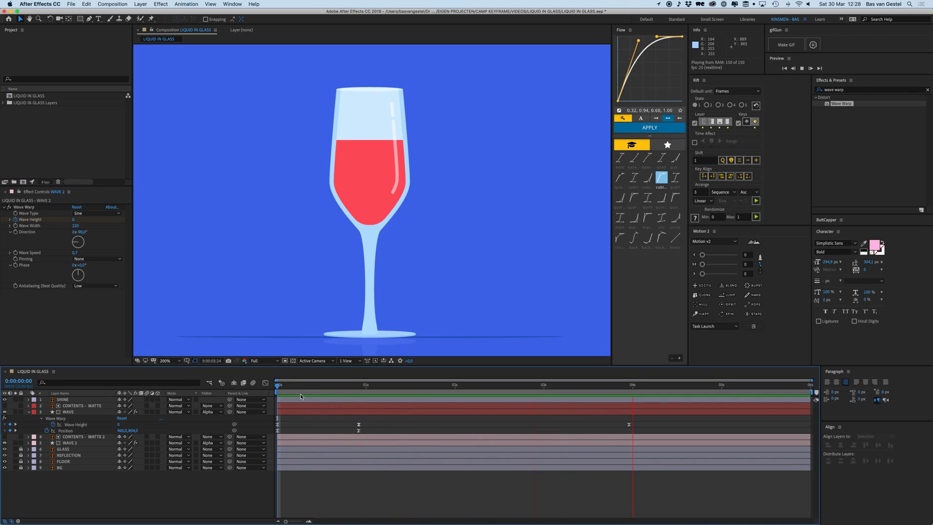
{"action": "left_click", "coordinate": [300, 396]}
{"action": "left_click", "coordinate": [299, 412]}
Step: Set WAVE's Wave Warp Wave Speed to 1
{"action": "left_click", "coordinate": [303, 443], "text": "super"}
{"action": "key", "text": "u"}
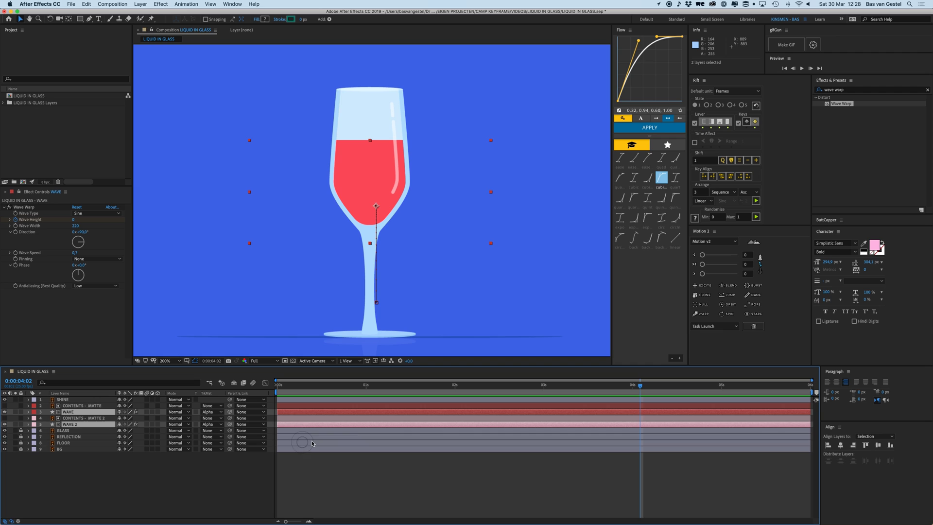
{"action": "left_click", "coordinate": [76, 252]}
{"action": "type", "text": "1"}
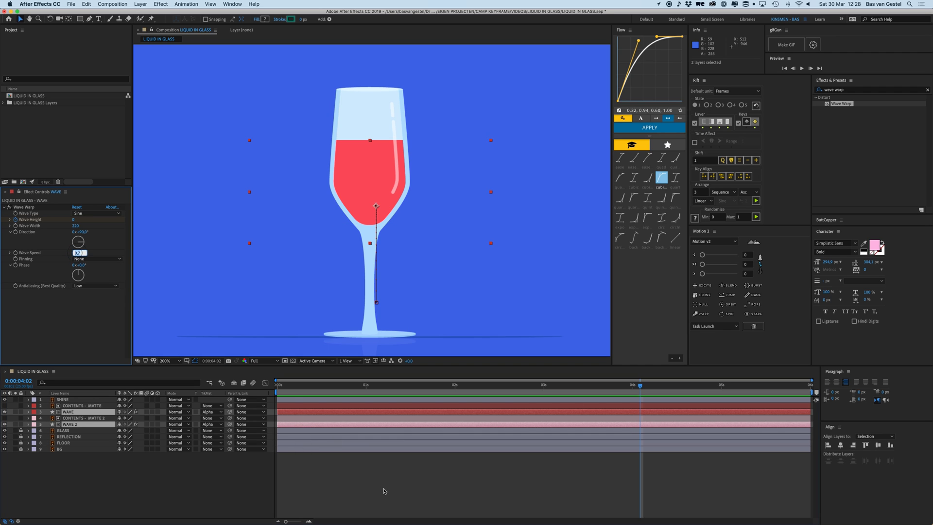
{"action": "left_click", "coordinate": [328, 472]}
Step: Set WAVE 2's Wave Speed to 1 and preview from the first frame
{"action": "left_click", "coordinate": [323, 412]}
{"action": "left_click", "coordinate": [321, 424]}
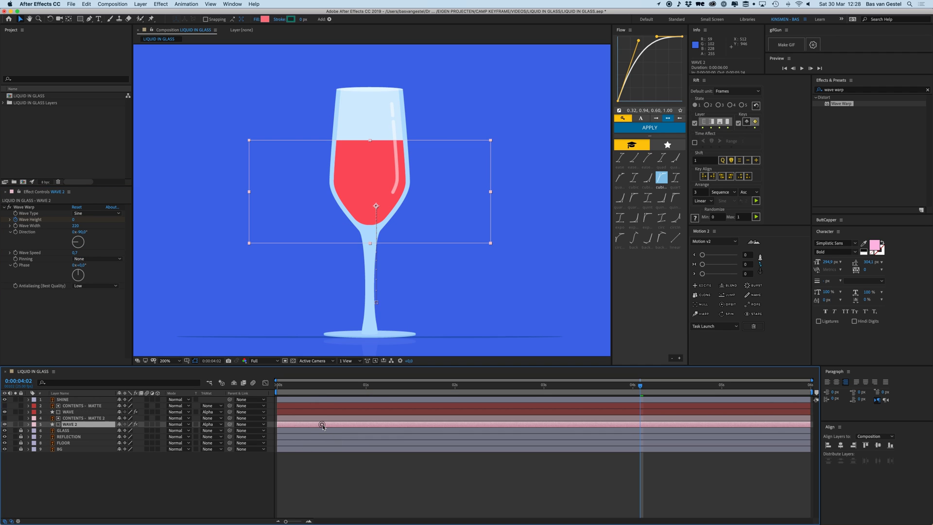
{"action": "left_click", "coordinate": [76, 252]}
{"action": "type", "text": "1"}
{"action": "left_click", "coordinate": [329, 467]}
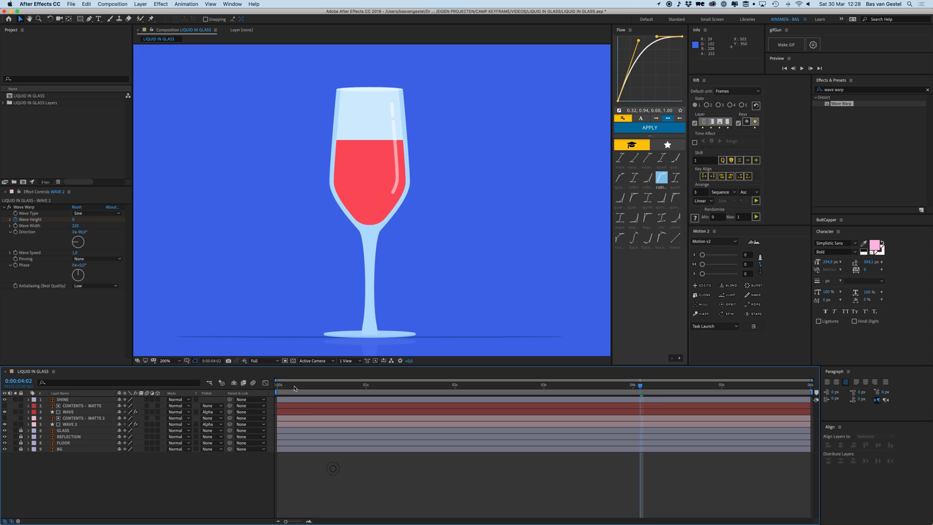
{"action": "key", "text": "Home"}
{"action": "key", "text": "space"}
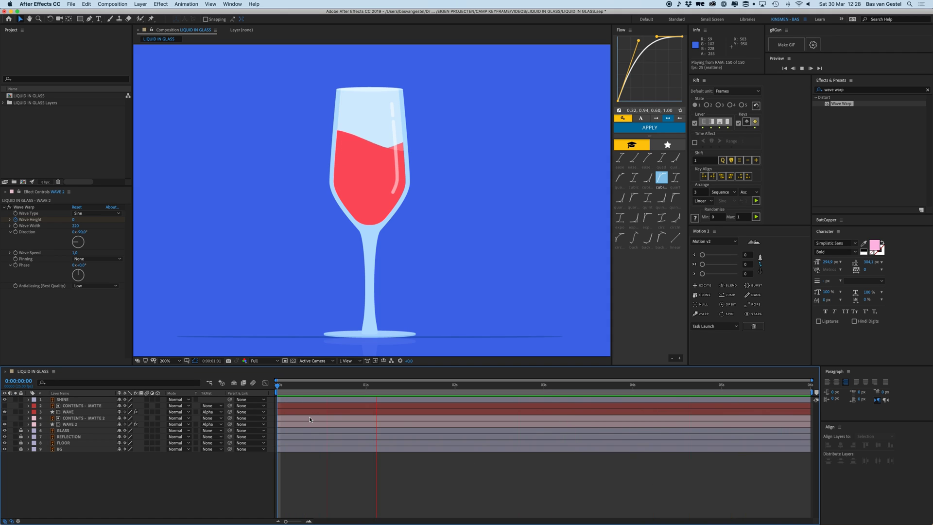
Step: Stop the preview and switch Wave Warp Antialiasing from Low to High on WAVE 2 and WAVE
{"action": "key", "text": "space"}
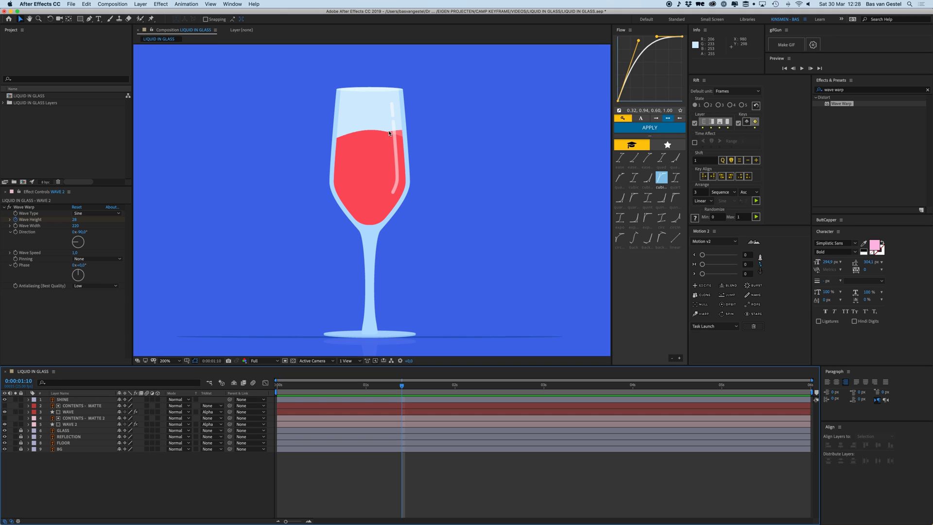
{"action": "left_click", "coordinate": [30, 288]}
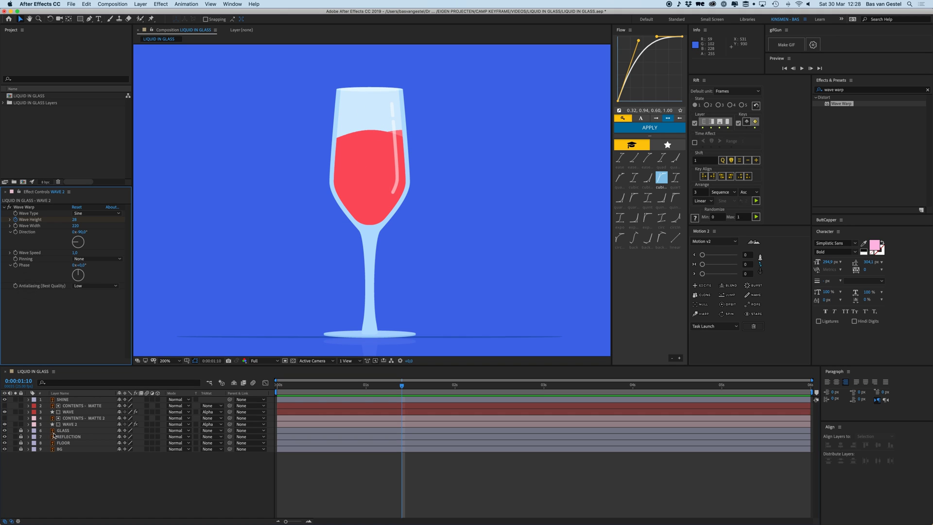
{"action": "left_click", "coordinate": [66, 424]}
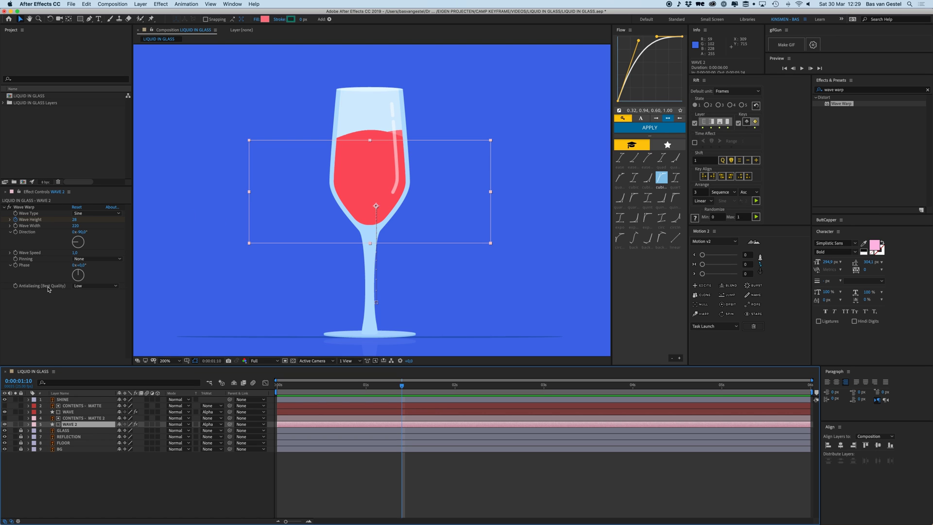
{"action": "left_click", "coordinate": [80, 286]}
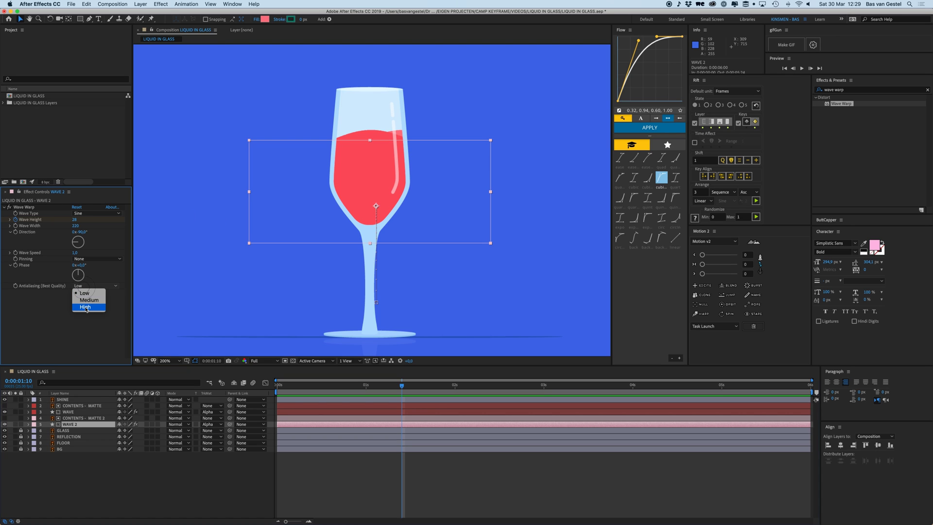
{"action": "left_click", "coordinate": [86, 307]}
{"action": "left_click", "coordinate": [68, 412]}
{"action": "left_click", "coordinate": [81, 285]}
{"action": "left_click", "coordinate": [86, 307]}
{"action": "left_click", "coordinate": [349, 489]}
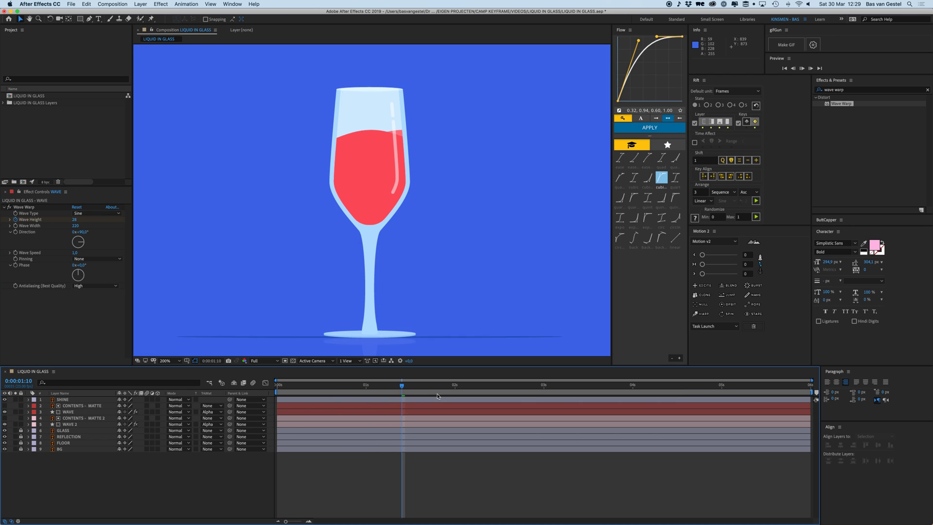
{"action": "key", "text": "space"}
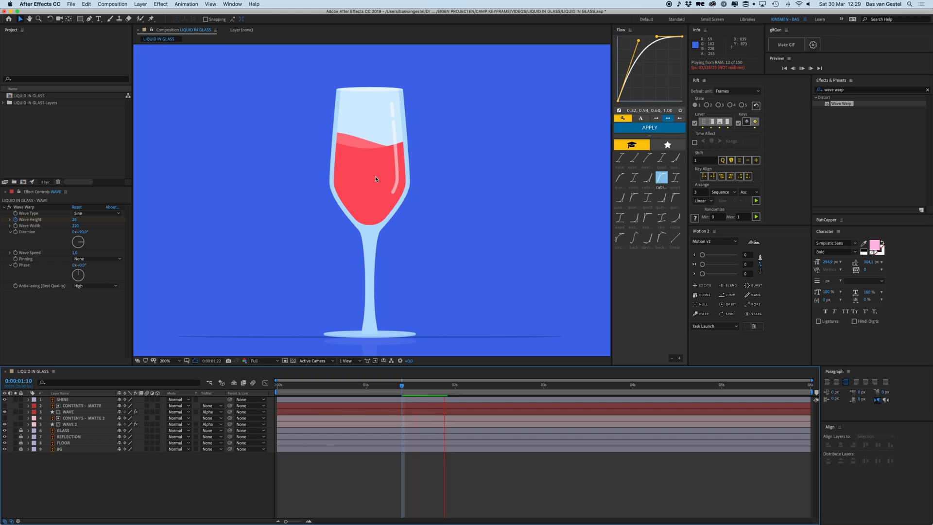
{"action": "key", "text": "space"}
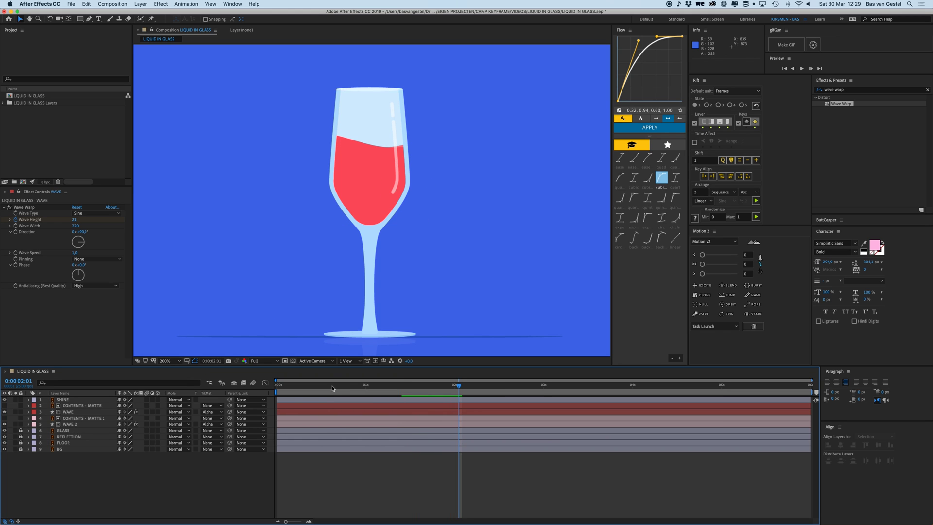
{"action": "left_click_drag", "start_coordinate": [333, 388], "coordinate": [277, 388]}
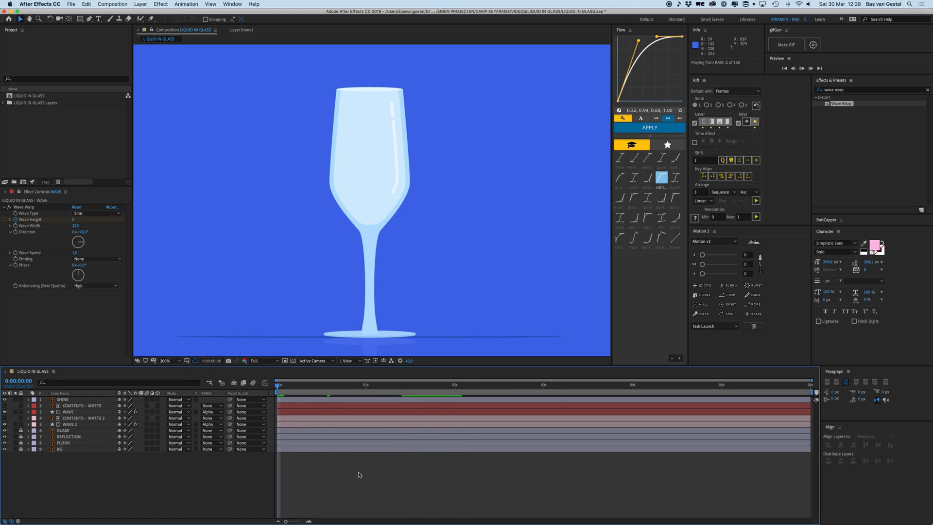
{"action": "key", "text": "Page_Down"}
{"action": "key", "text": "Page_Down"}
{"action": "key", "text": "Page_Down"}
{"action": "left_click", "coordinate": [69, 424]}
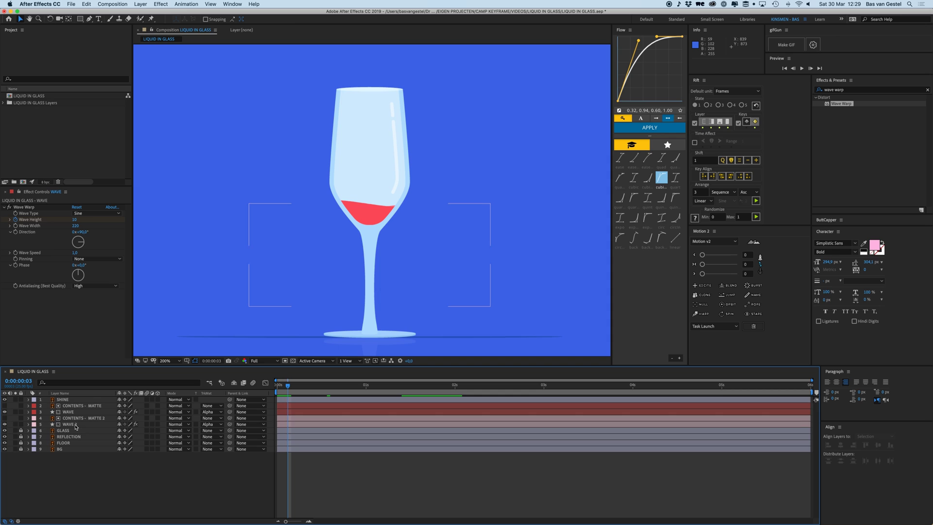
{"action": "left_click", "coordinate": [337, 454]}
{"action": "key", "text": "space"}
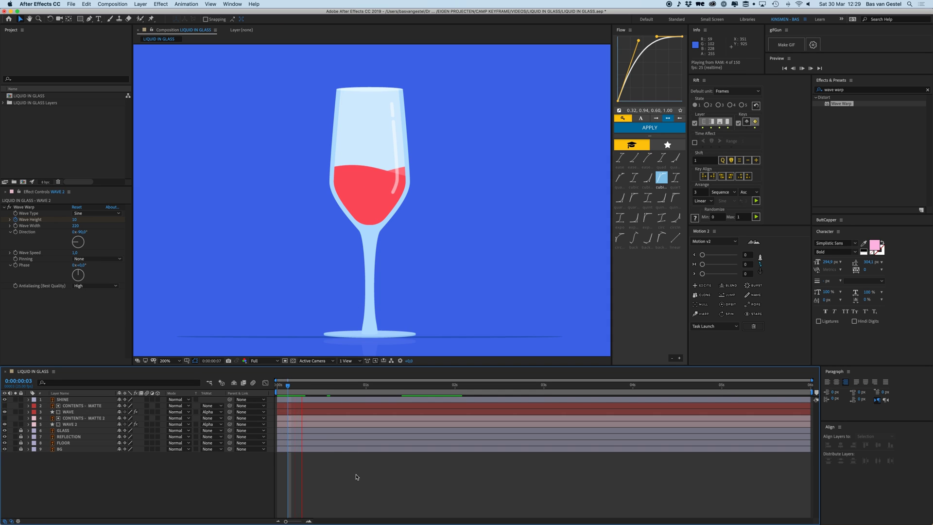